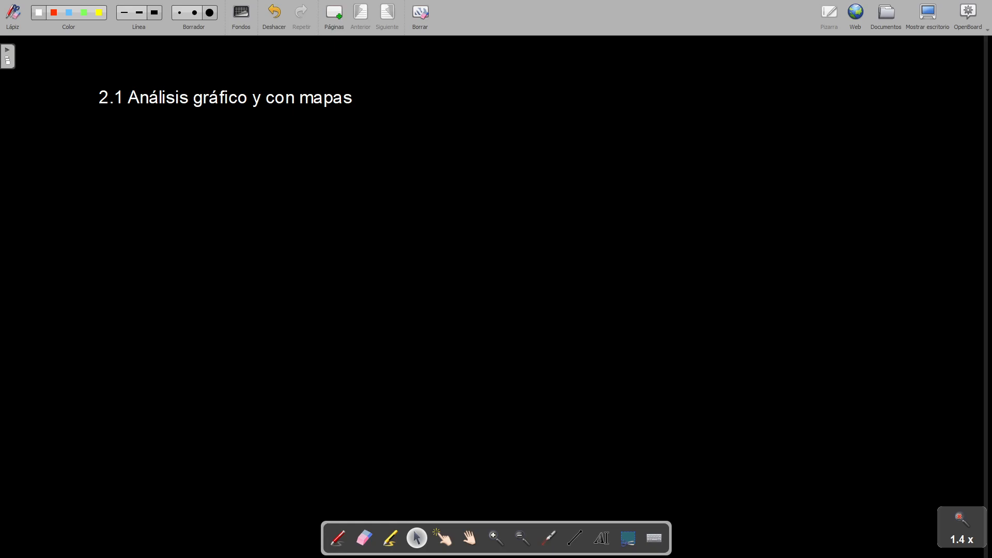
# - Switch to GeoDa by launching it from the GeoDa Software group of installed applications
pyautogui.press('super')
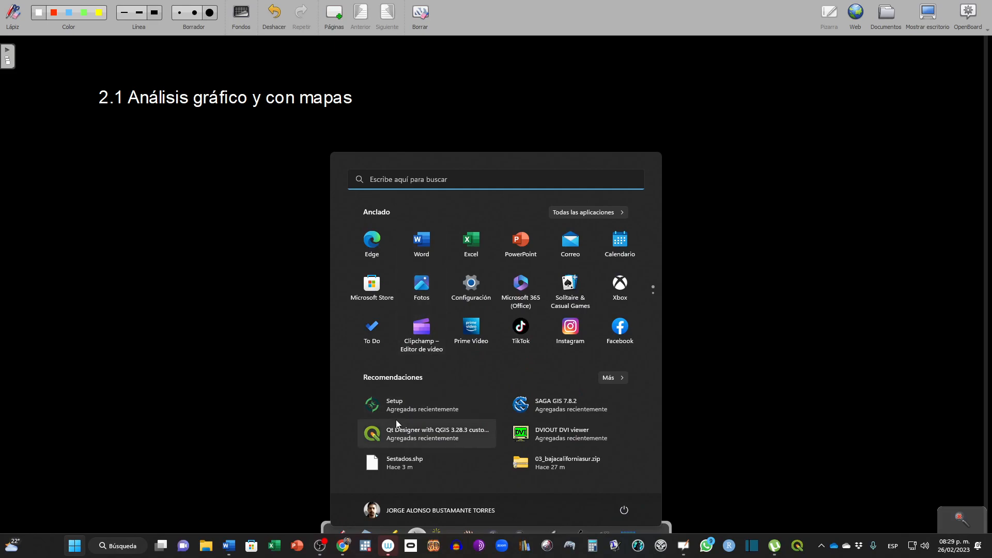
pyautogui.click(601, 212)
pyautogui.scroll(-5, 404, 340)
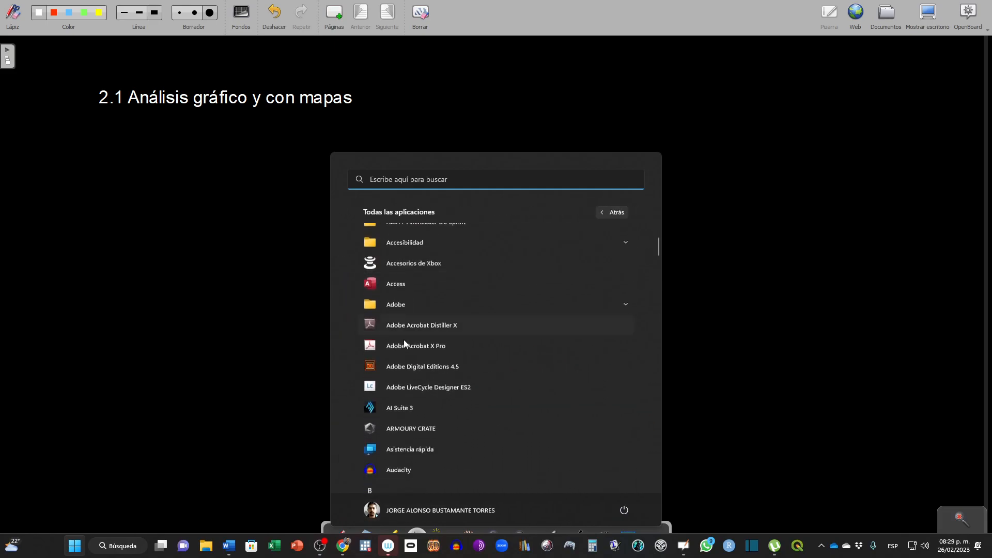
pyautogui.scroll(-10, 405, 339)
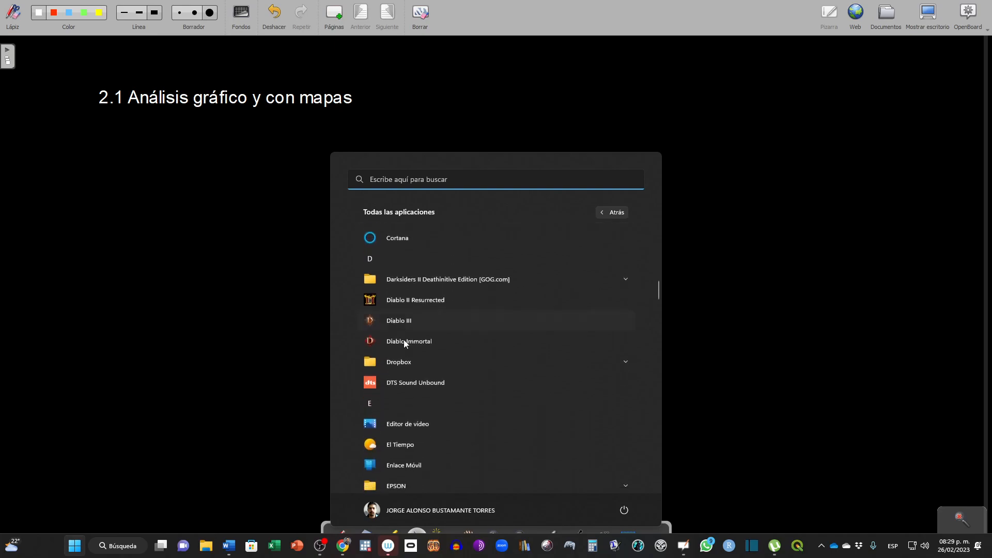
pyautogui.scroll(-1, 404, 339)
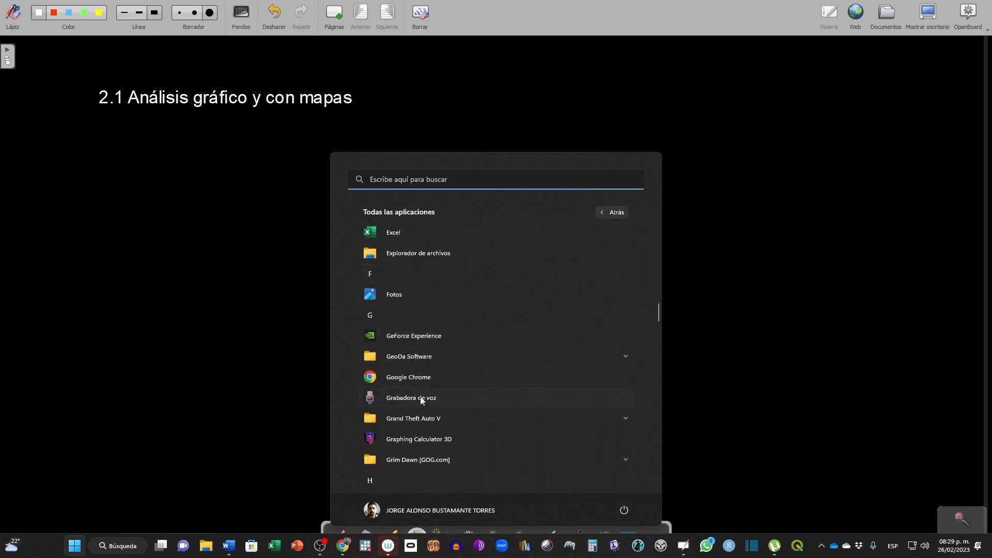
pyautogui.click(427, 356)
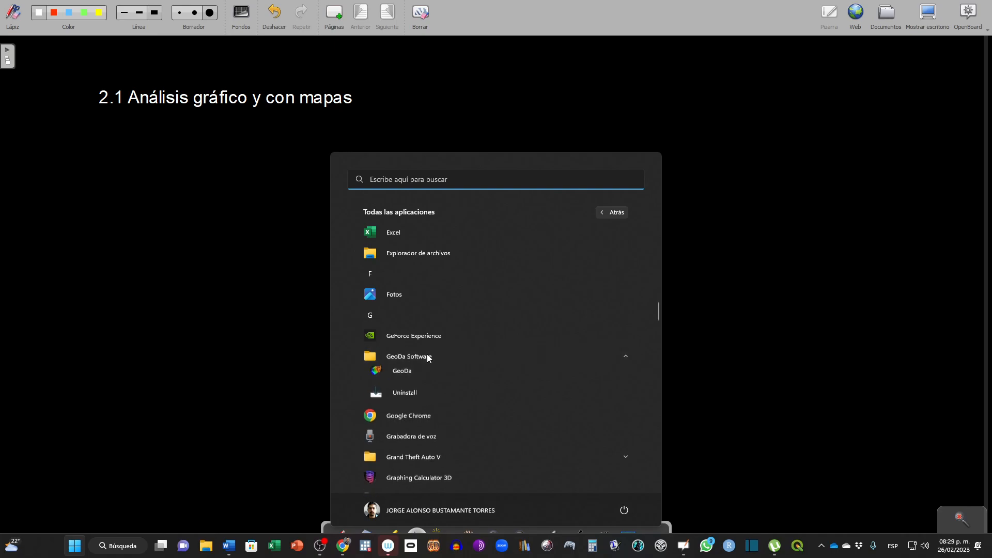
pyautogui.click(411, 377)
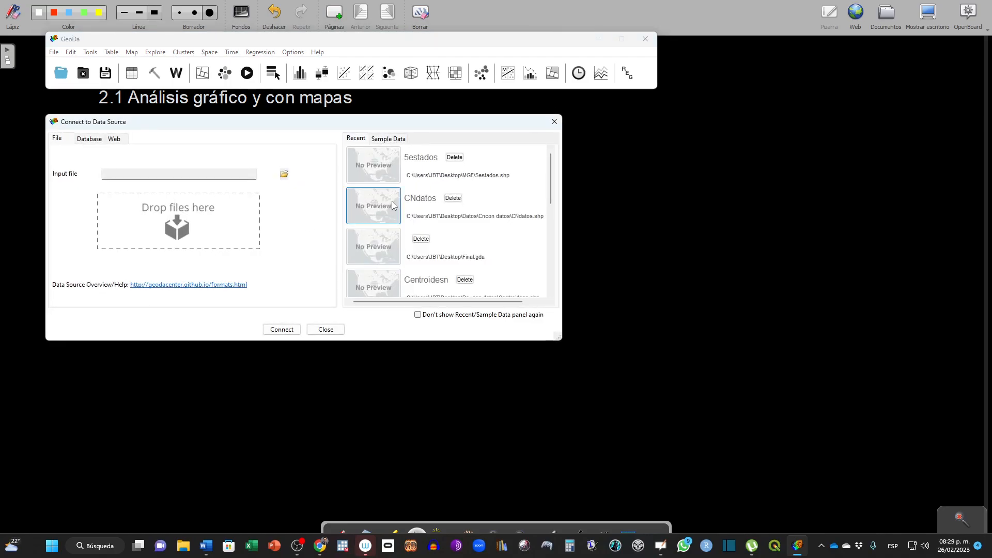
# - Load the recent CNdatos dataset as the data source
pyautogui.moveTo(438, 201); pyautogui.dragTo(417, 203)
pyautogui.click(363, 210)
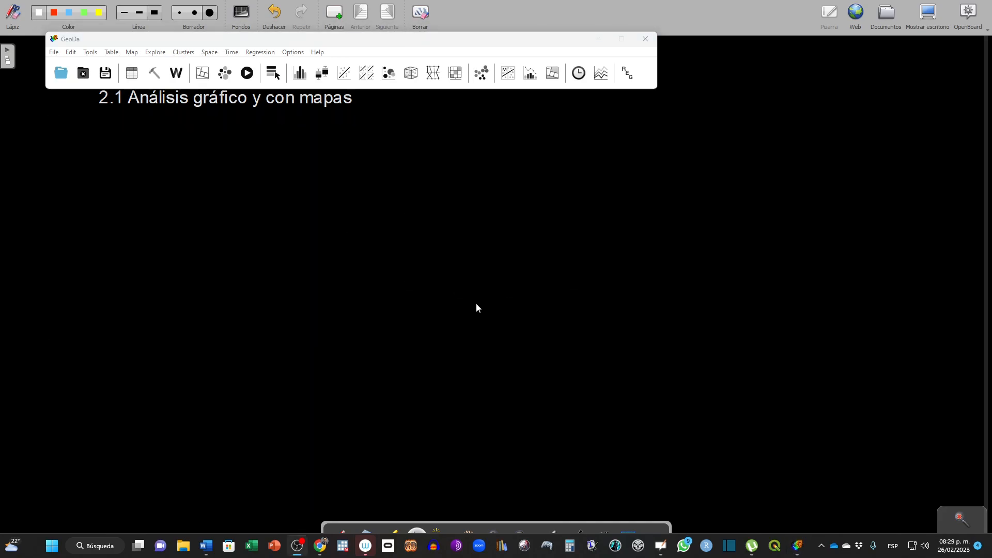
pyautogui.rightClick(799, 549)
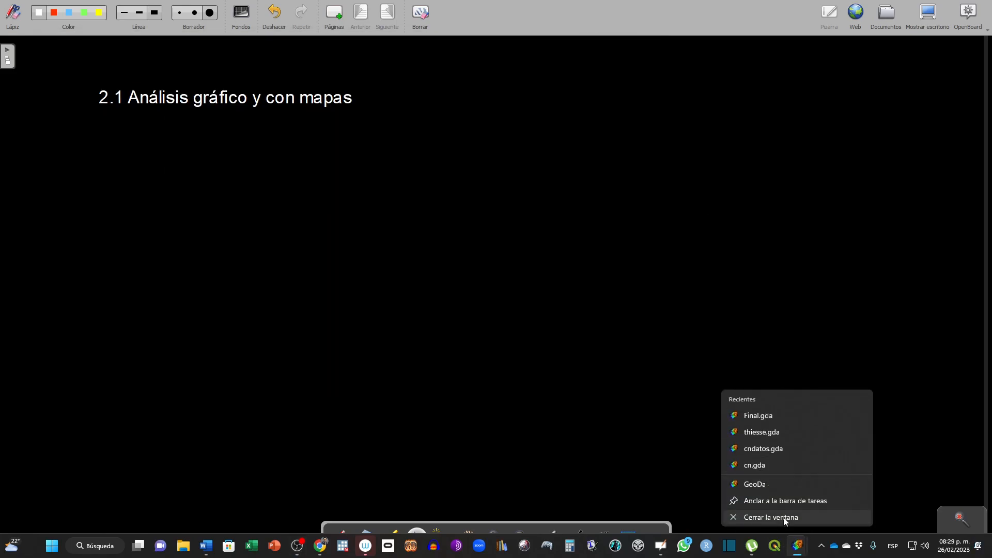
pyautogui.click(753, 453)
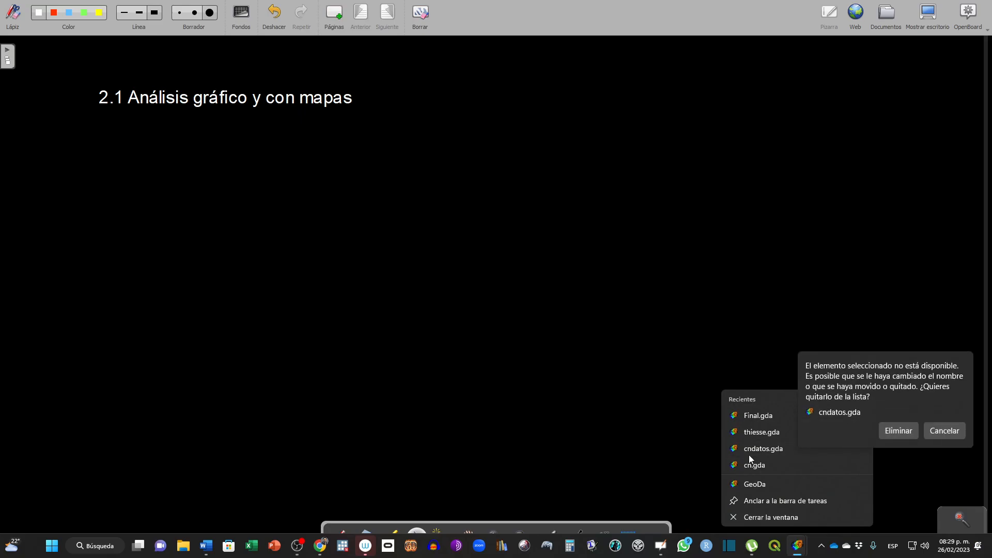
pyautogui.click(686, 356)
# - Bring the CNdatos map window and the main GeoDa window to the front
pyautogui.press('super')
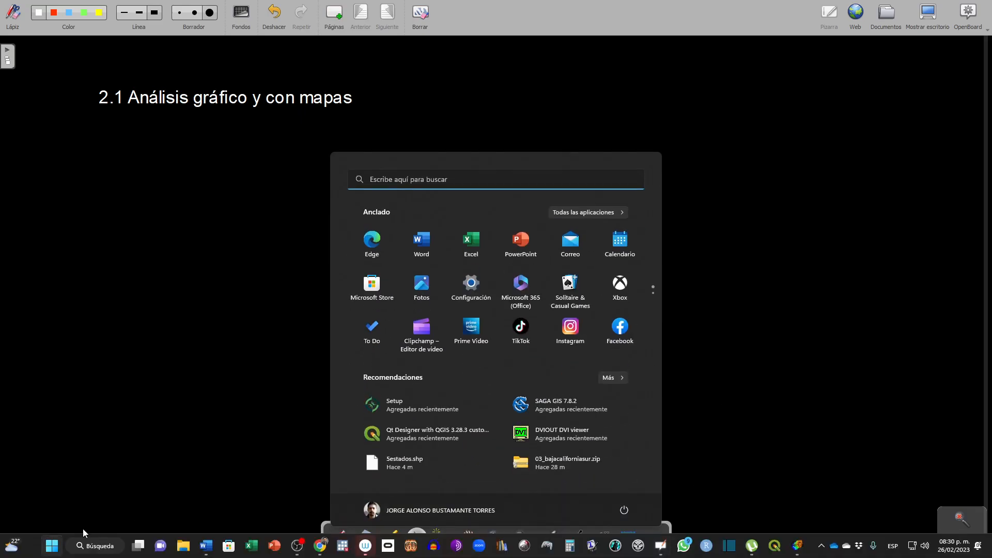
pyautogui.moveTo(802, 548)
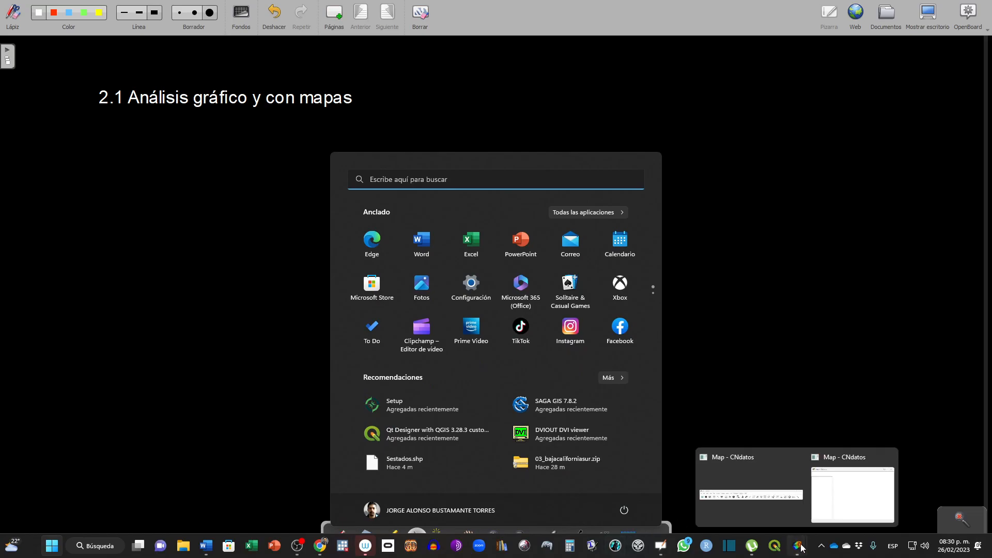
pyautogui.click(865, 489)
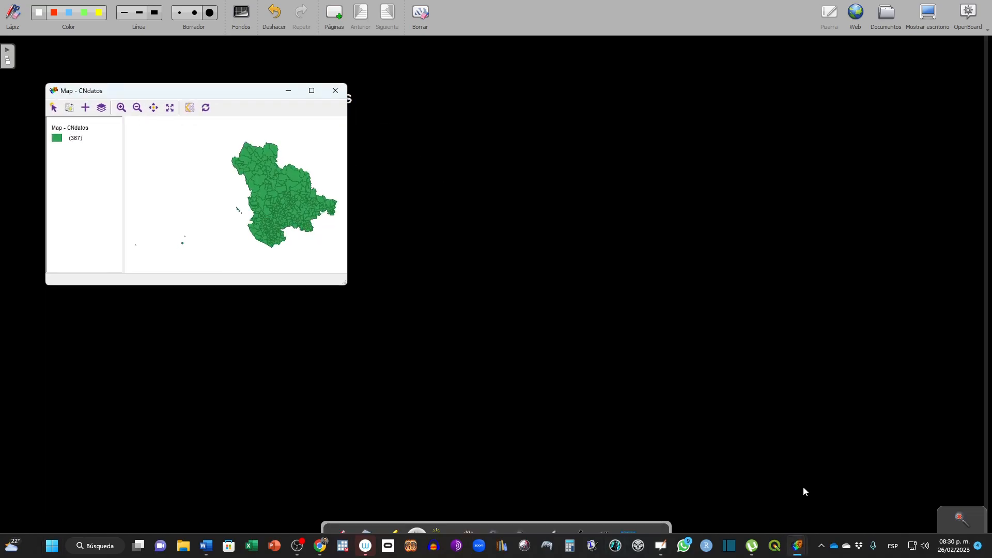
pyautogui.moveTo(793, 545)
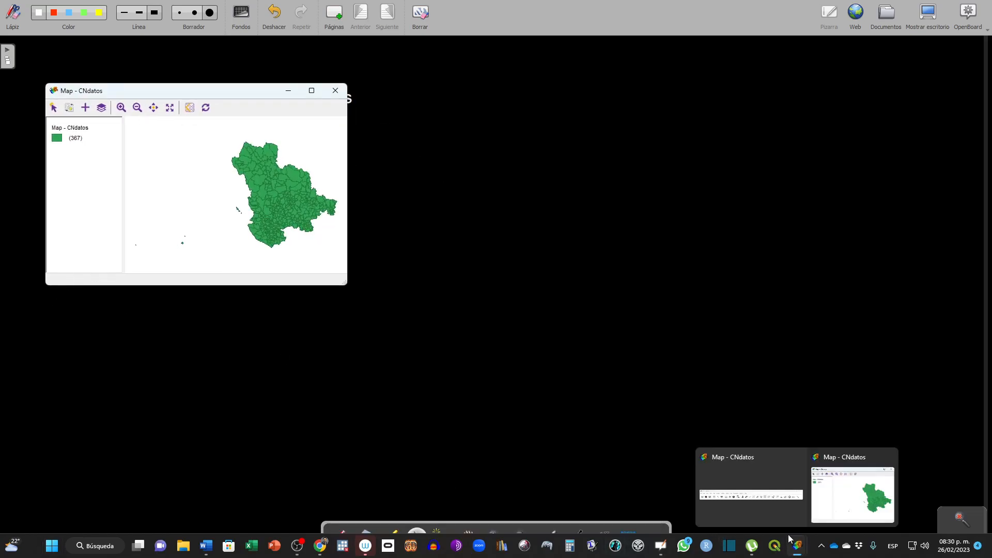
pyautogui.click(751, 493)
# - Enlarge the CNdatos map window and place it directly beneath the main GeoDa window
pyautogui.moveTo(249, 98); pyautogui.dragTo(317, 185)
pyautogui.moveTo(416, 376); pyautogui.dragTo(668, 445)
pyautogui.moveTo(408, 190); pyautogui.dragTo(341, 119)
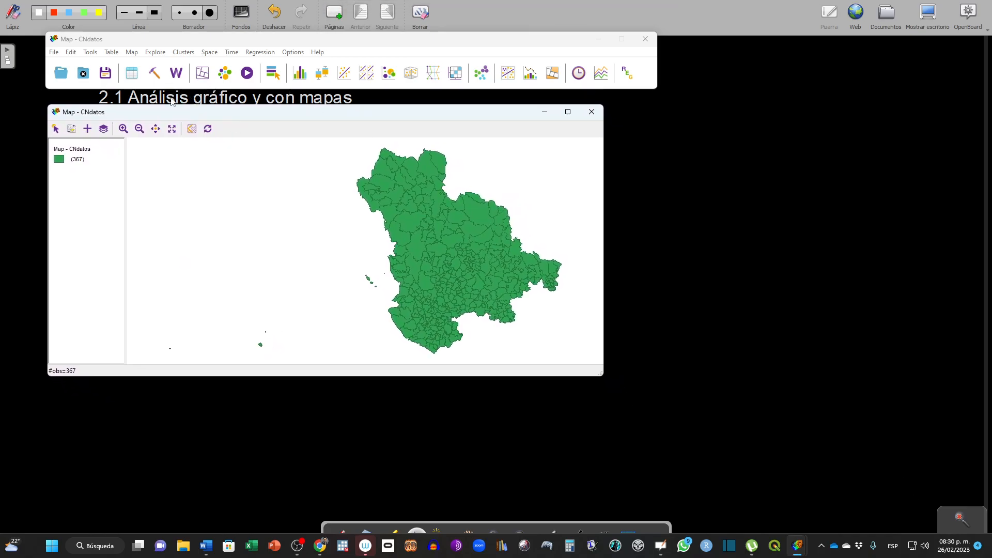
# - Open the CNdatos attribute table, make its window taller and widen the CVEGEO column
pyautogui.click(134, 76)
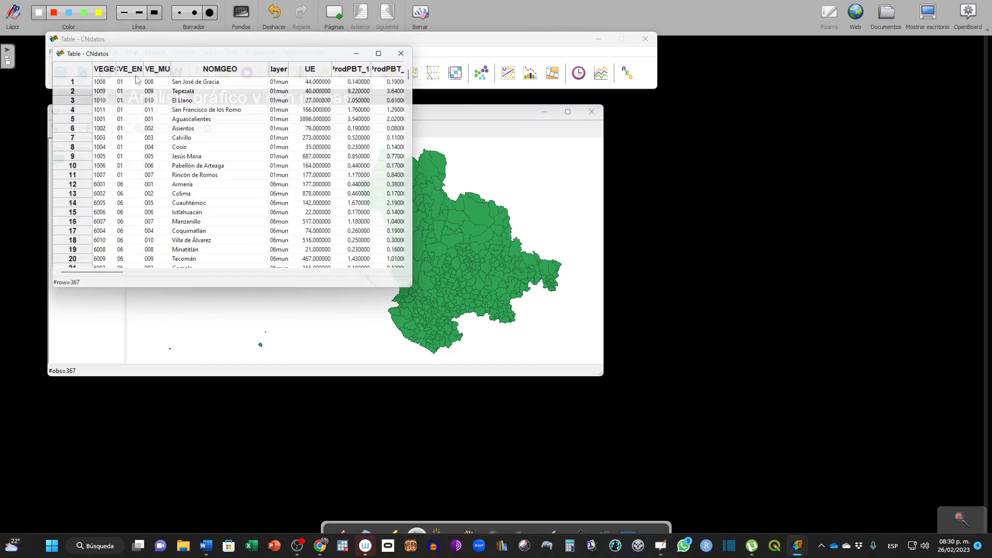
pyautogui.moveTo(318, 296); pyautogui.dragTo(337, 419)
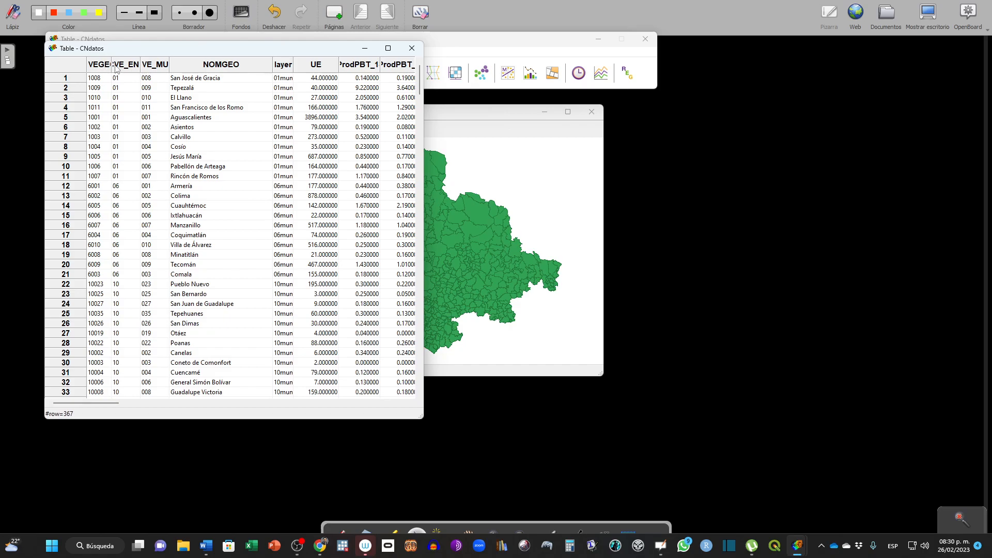
pyautogui.moveTo(113, 67); pyautogui.dragTo(184, 69)
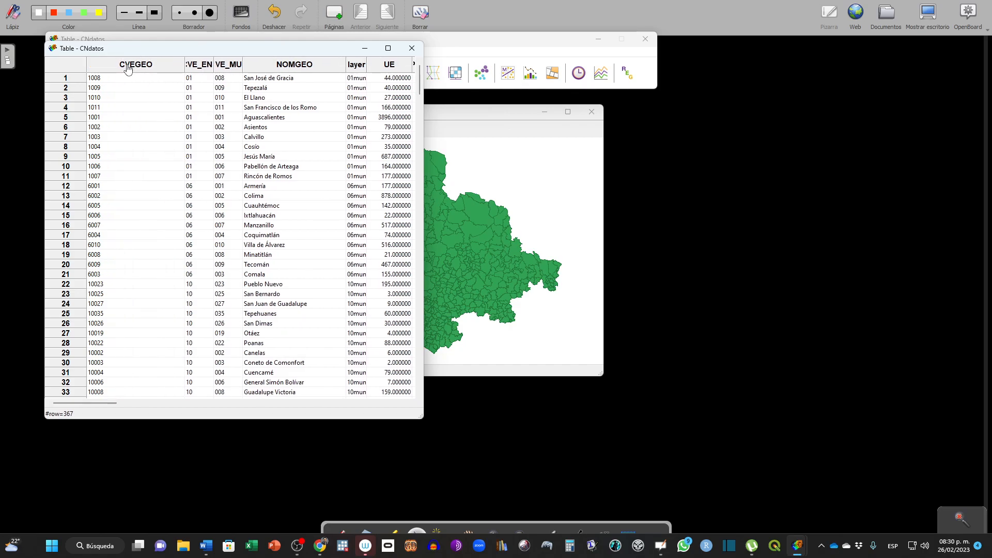
# - Sort the table successively by ProdPBT_18, ProdPBT_13, ProdPBT_08 and ProdPBT_03, and close the table
pyautogui.moveTo(110, 404); pyautogui.dragTo(131, 408)
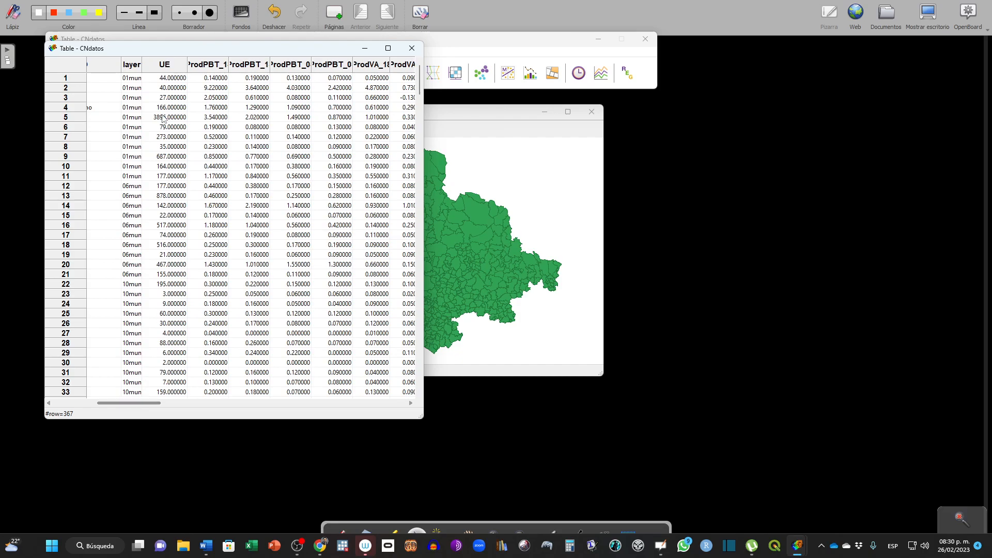
pyautogui.click(179, 79)
pyautogui.click(231, 64)
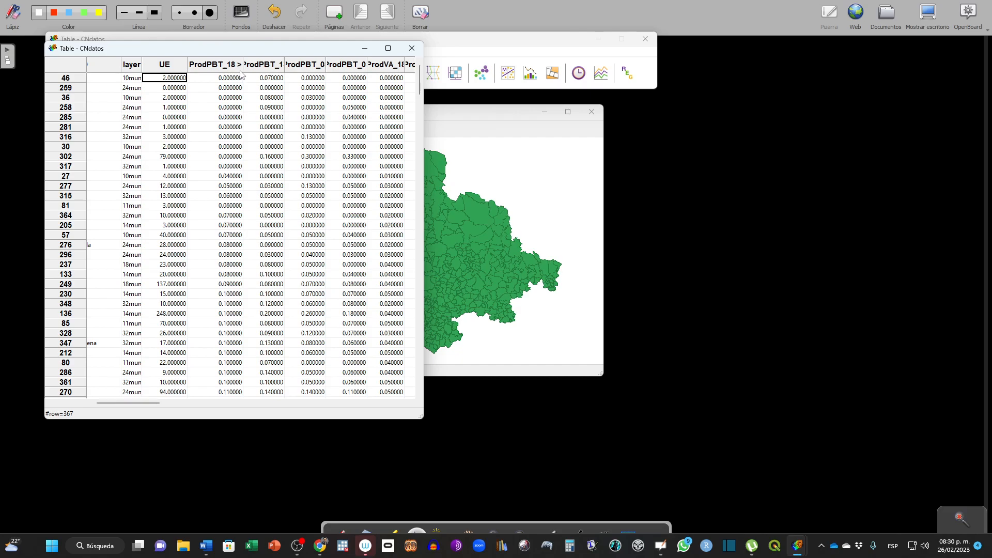
pyautogui.click(281, 64)
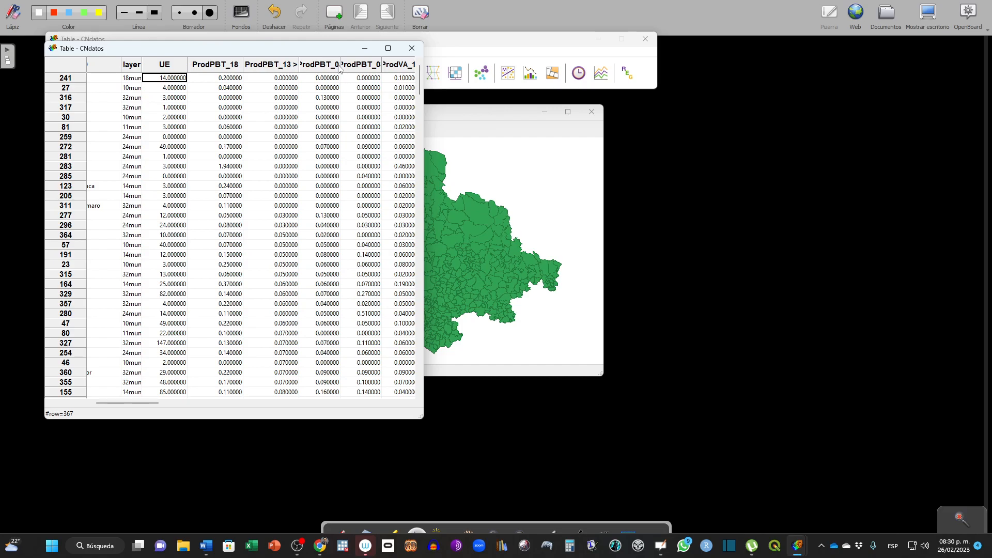
pyautogui.click(339, 64)
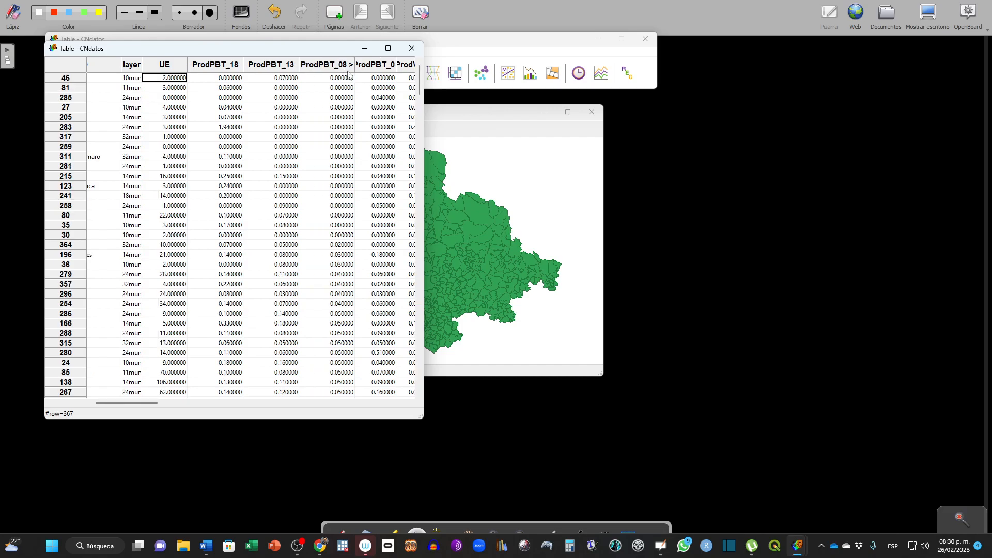
pyautogui.click(393, 66)
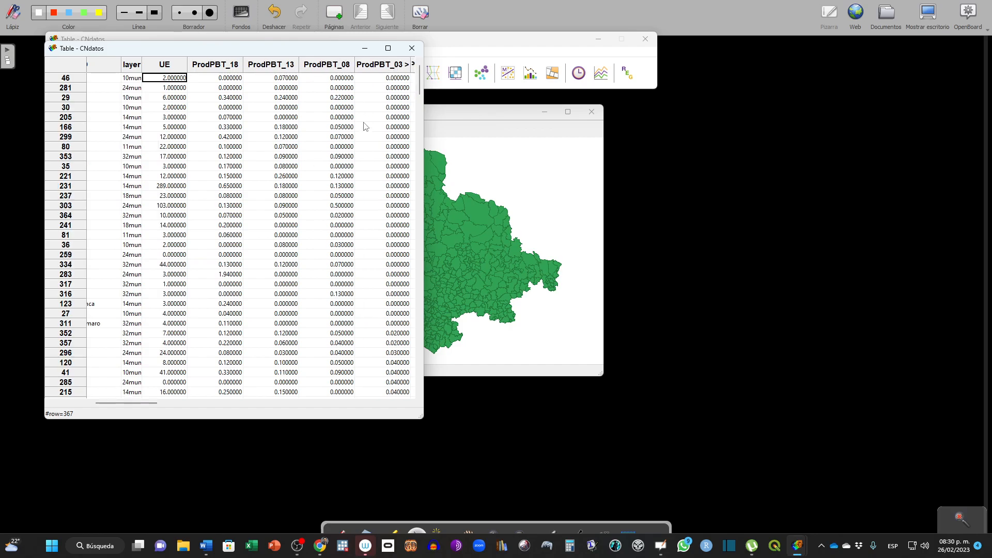
pyautogui.click(411, 48)
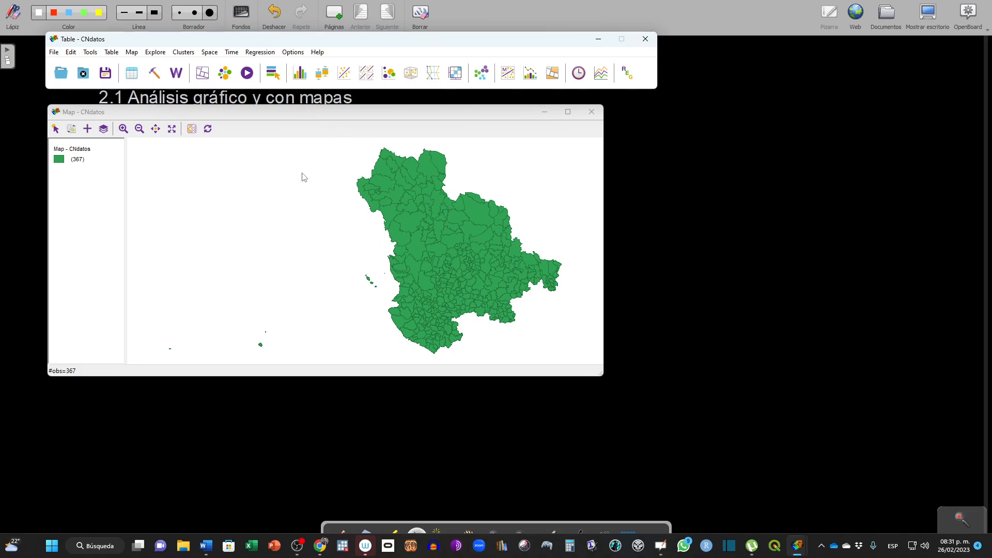
# - Create a box plot of the UE variable
pyautogui.click(321, 75)
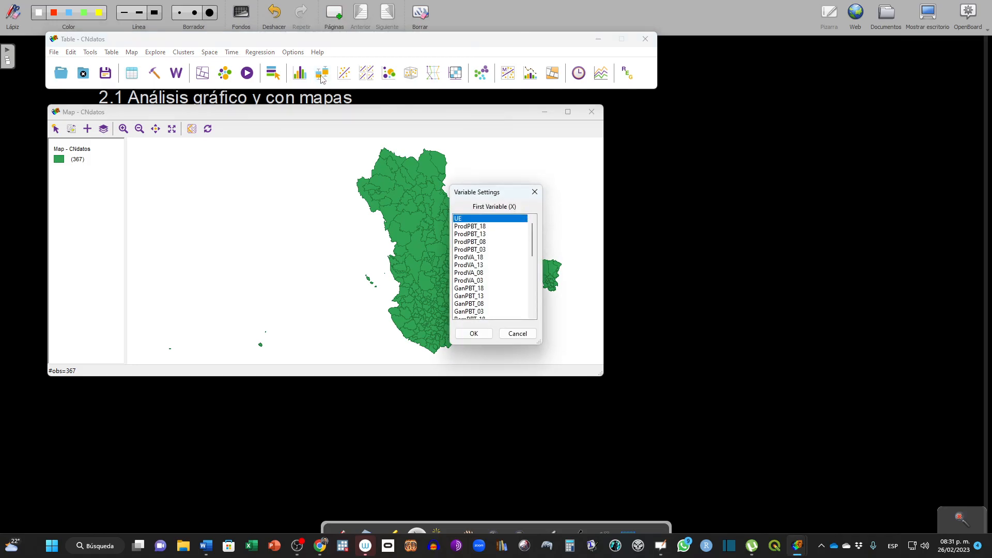
pyautogui.moveTo(485, 194); pyautogui.dragTo(214, 156)
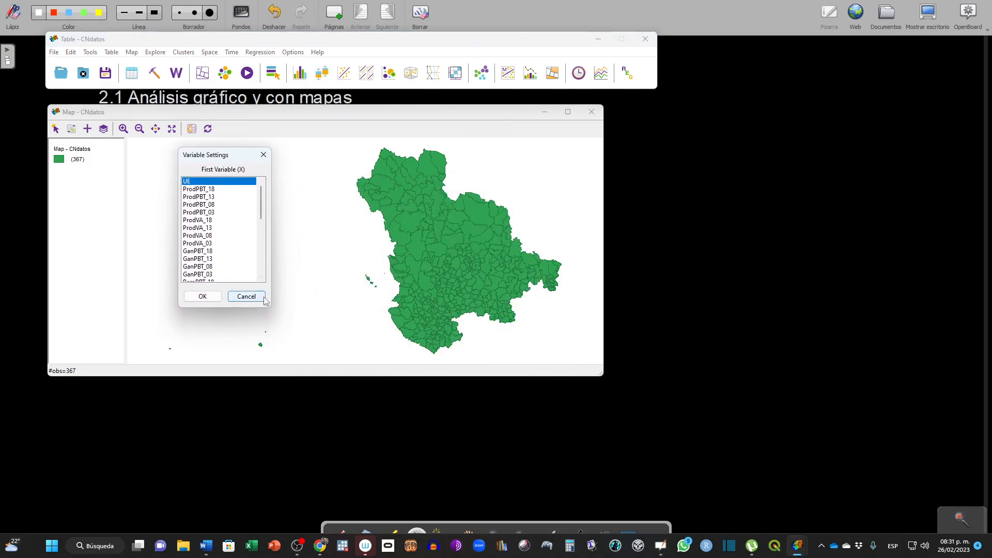
pyautogui.moveTo(271, 306); pyautogui.dragTo(532, 428)
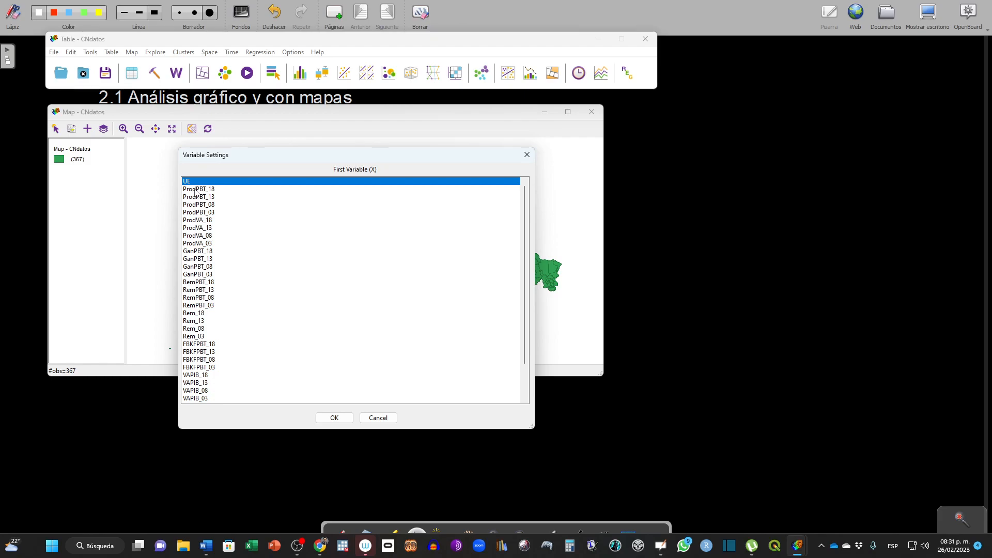
pyautogui.click(335, 418)
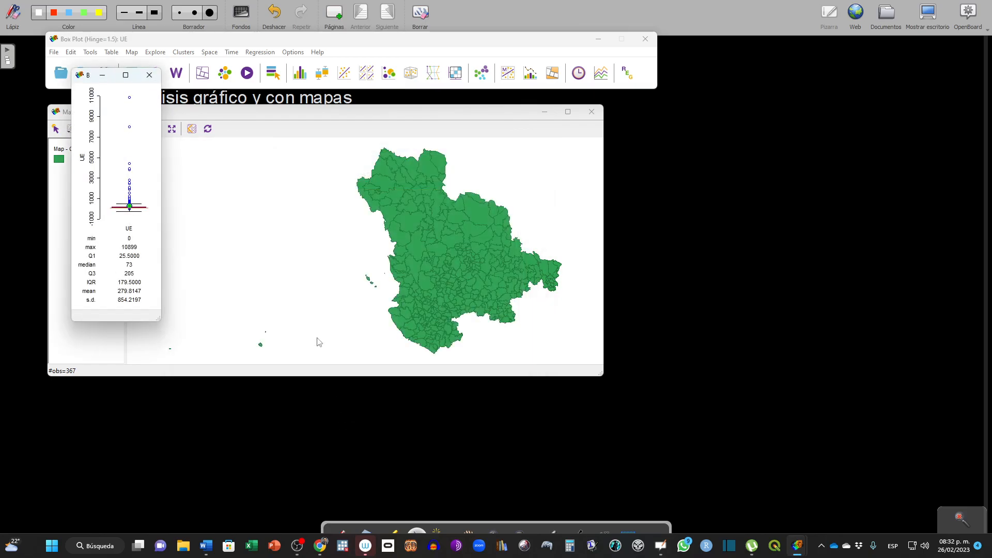
# - Enlarge the UE box plot window and move it beside the map so both can be viewed together
pyautogui.moveTo(160, 322); pyautogui.dragTo(574, 439)
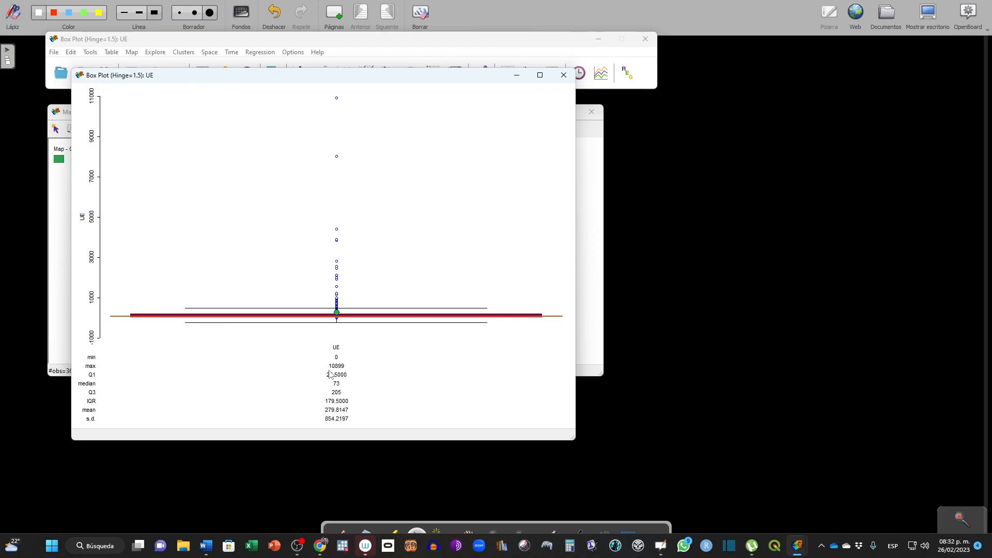
pyautogui.moveTo(336, 99)
pyautogui.moveTo(334, 83); pyautogui.dragTo(447, 95)
pyautogui.moveTo(243, 81); pyautogui.dragTo(747, 70)
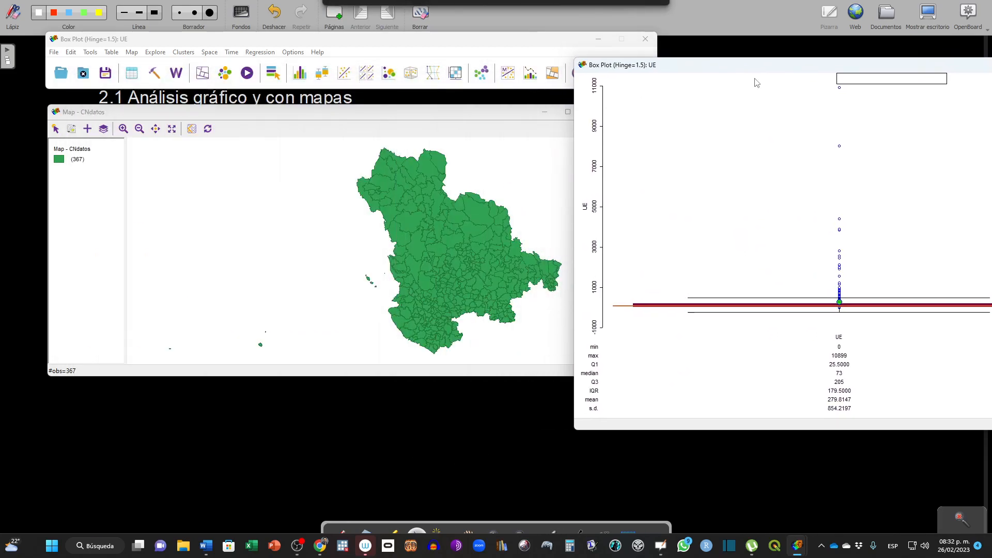
# - Select the highest UE outlier in the box plot to highlight its municipality on the map
pyautogui.moveTo(842, 149)
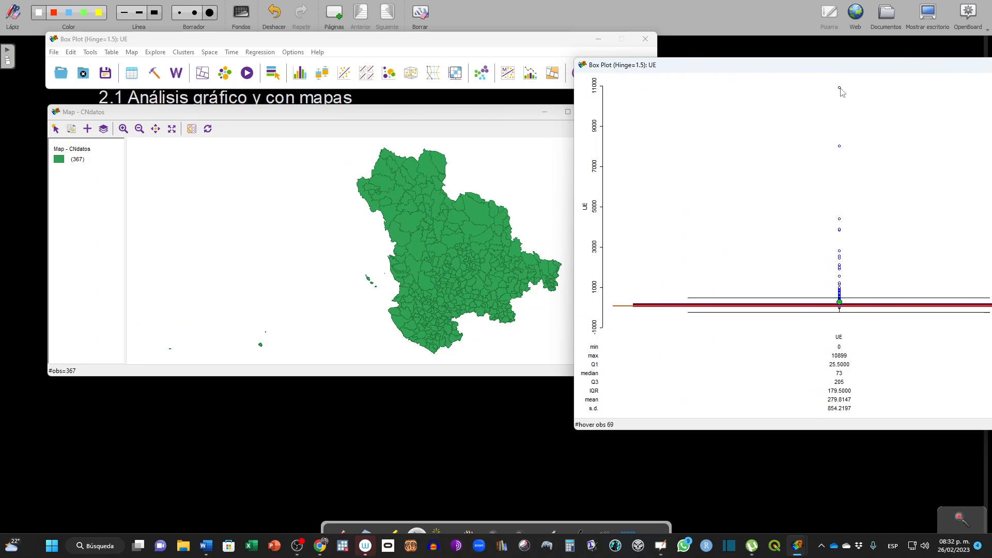
pyautogui.click(839, 299)
pyautogui.click(838, 279)
pyautogui.click(840, 88)
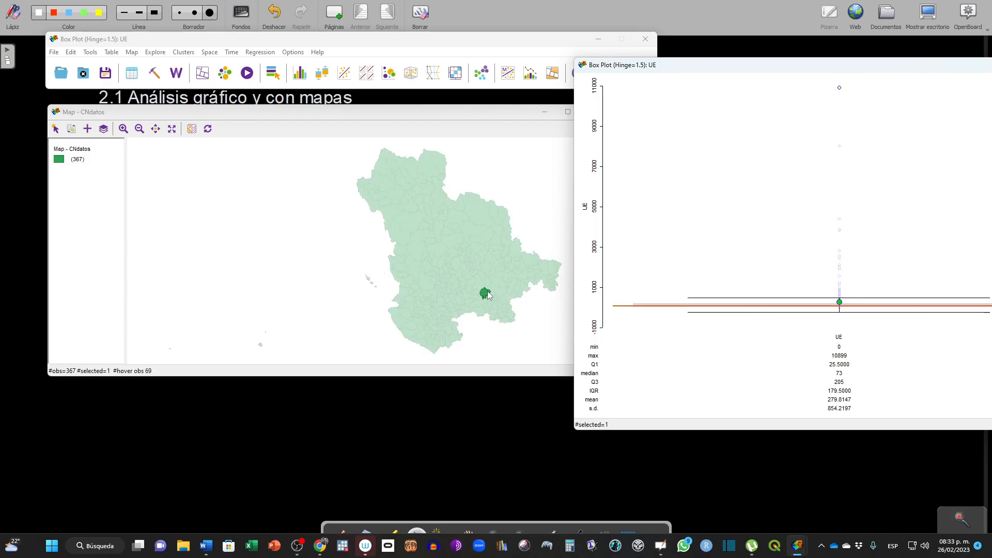
# - Open the attribute table beside the map and locate the row of the selected municipality to read its name and UE value
pyautogui.click(132, 73)
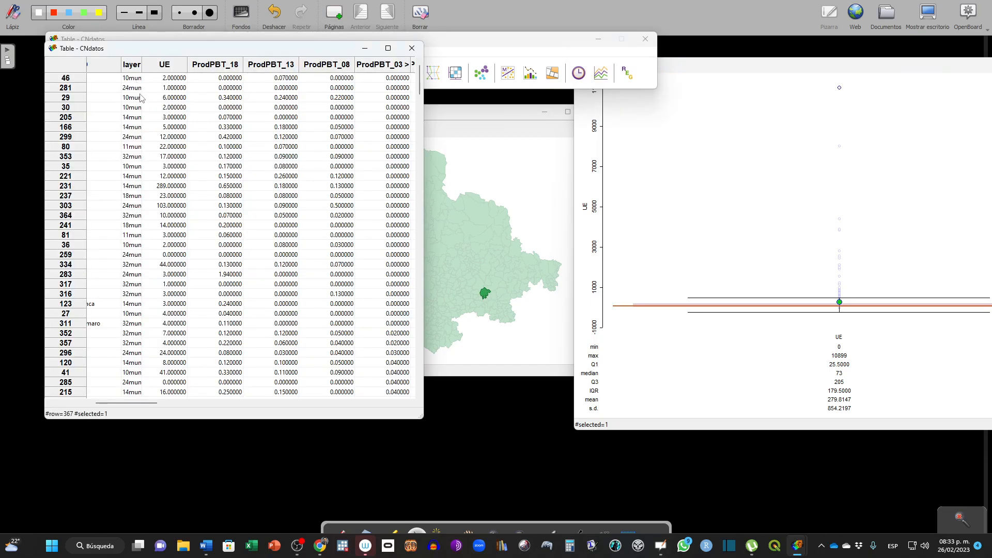
pyautogui.moveTo(258, 54); pyautogui.dragTo(230, 105)
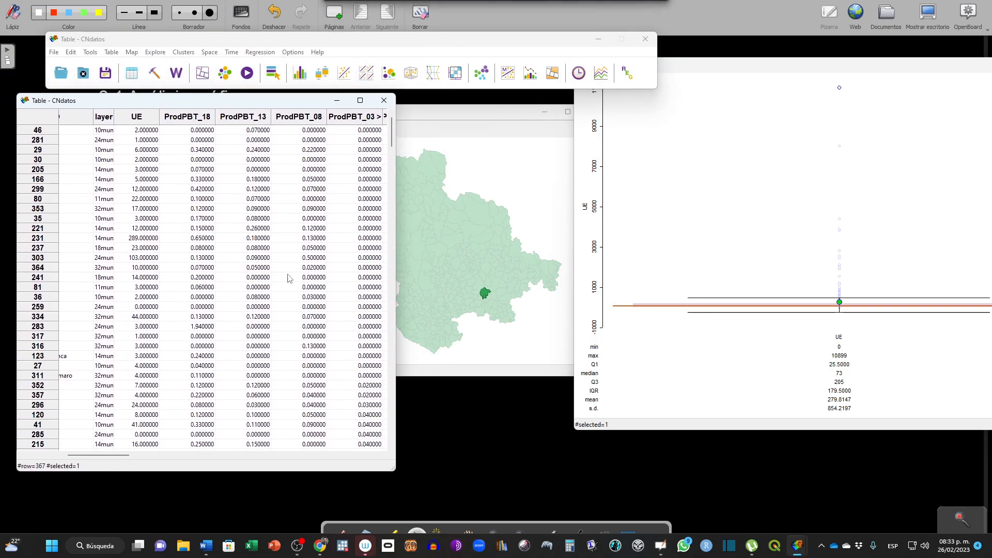
pyautogui.moveTo(105, 459); pyautogui.dragTo(59, 459)
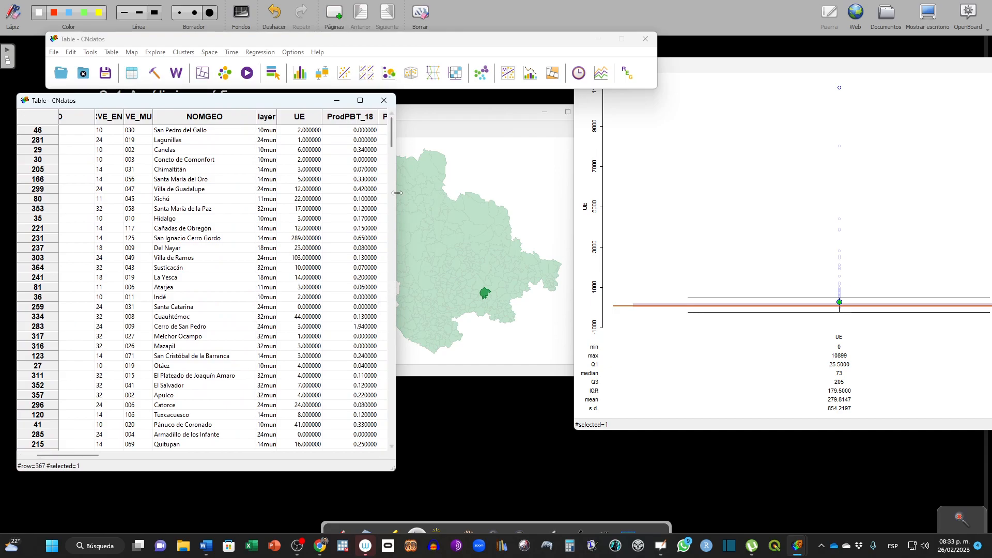
pyautogui.moveTo(393, 146); pyautogui.dragTo(375, 395)
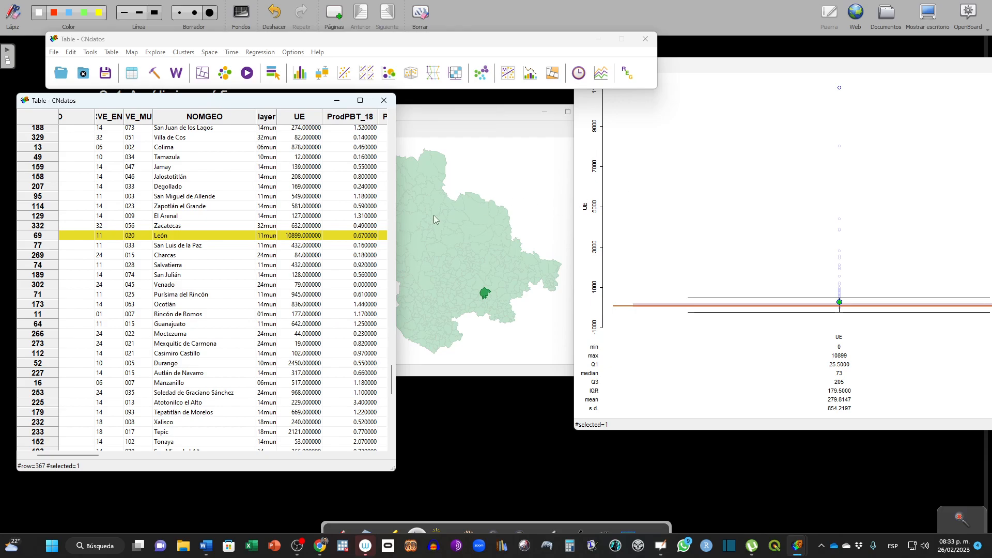
# - Rearrange the box plot window, and close both the UE box plot and the attribute table so only the map stays open
pyautogui.moveTo(395, 220)
pyautogui.mouseDown()
pyautogui.moveTo(337, 222)
pyautogui.moveTo(395, 226)
pyautogui.mouseUp()
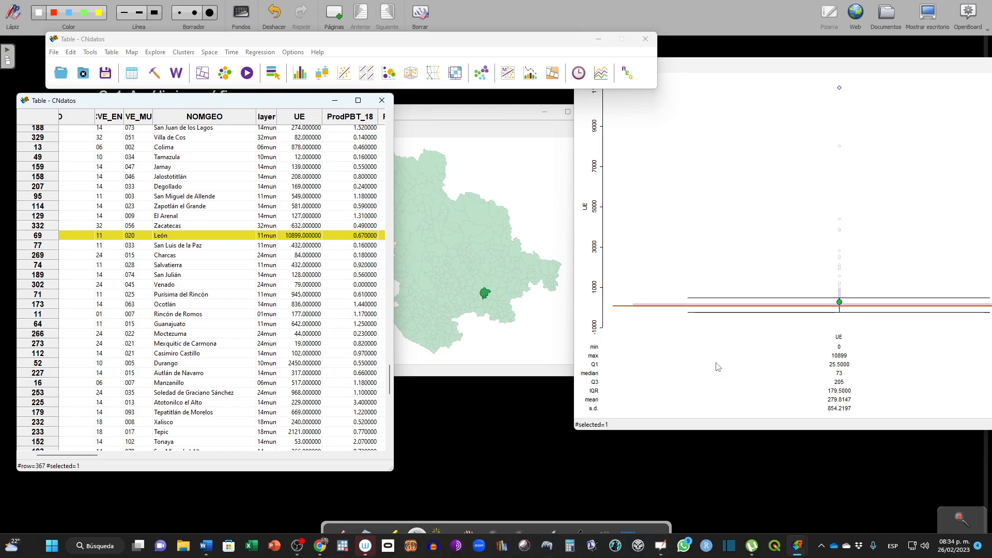
pyautogui.moveTo(806, 67); pyautogui.dragTo(542, 79)
pyautogui.moveTo(815, 443); pyautogui.dragTo(876, 493)
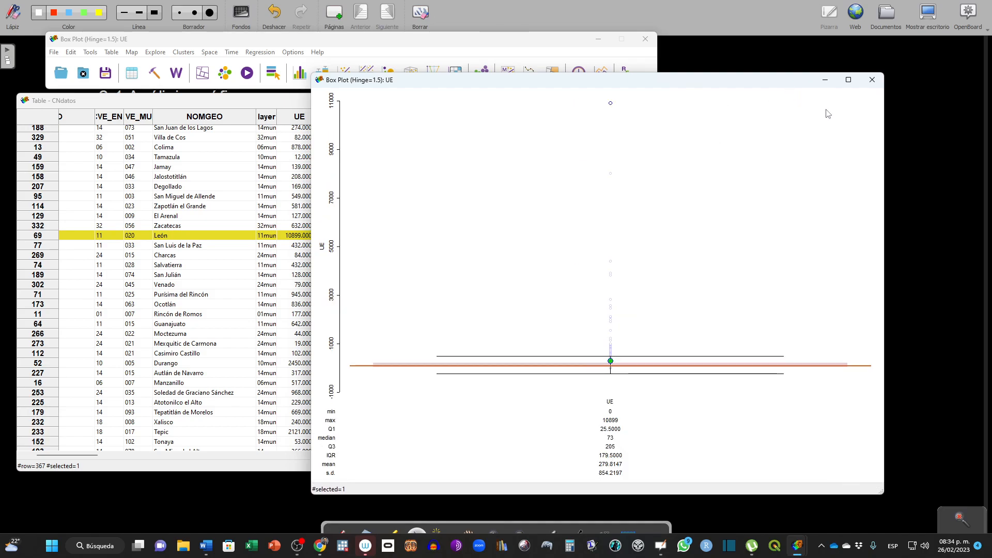
pyautogui.click(872, 79)
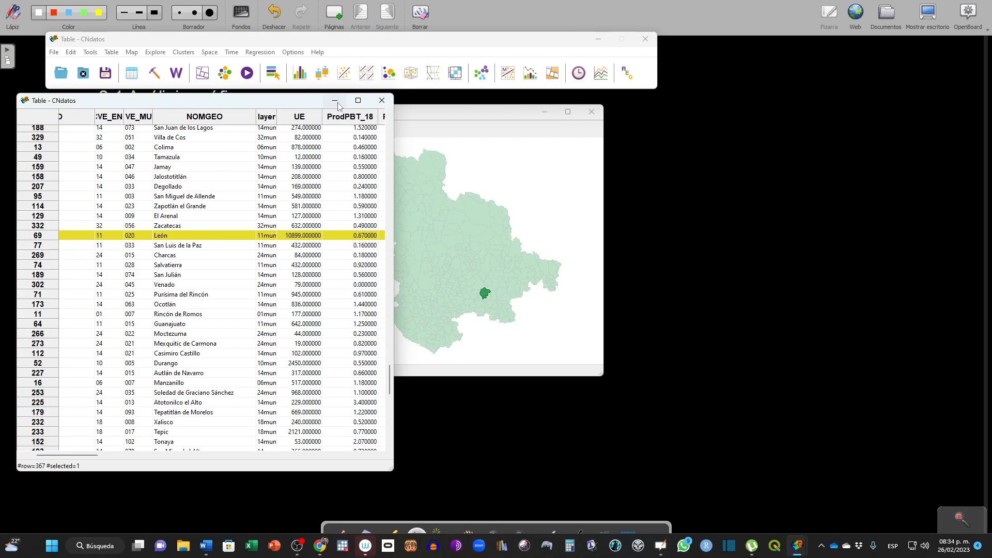
pyautogui.click(382, 101)
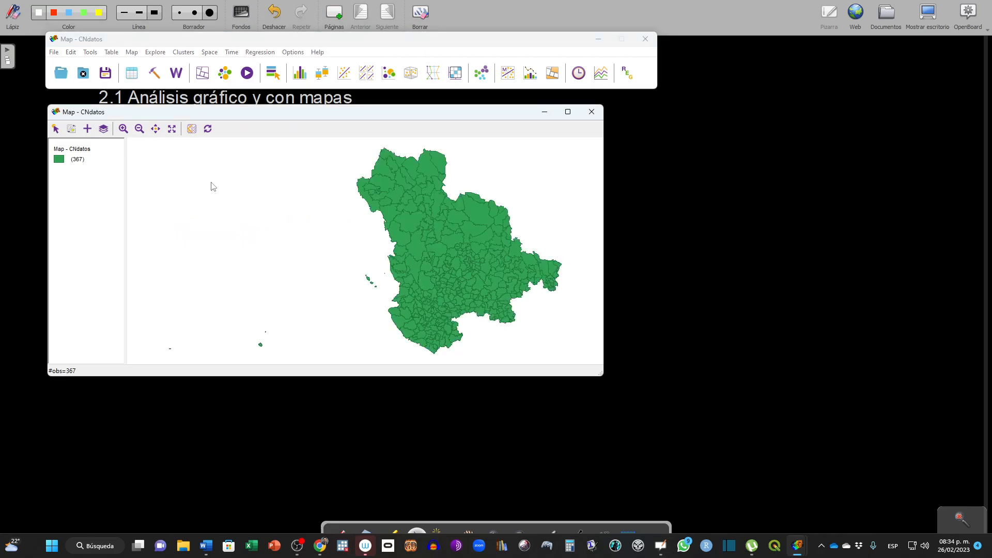
# - Create a quantile map of the UE variable with 4 categories and enlarge its window over the base map
pyautogui.click(134, 53)
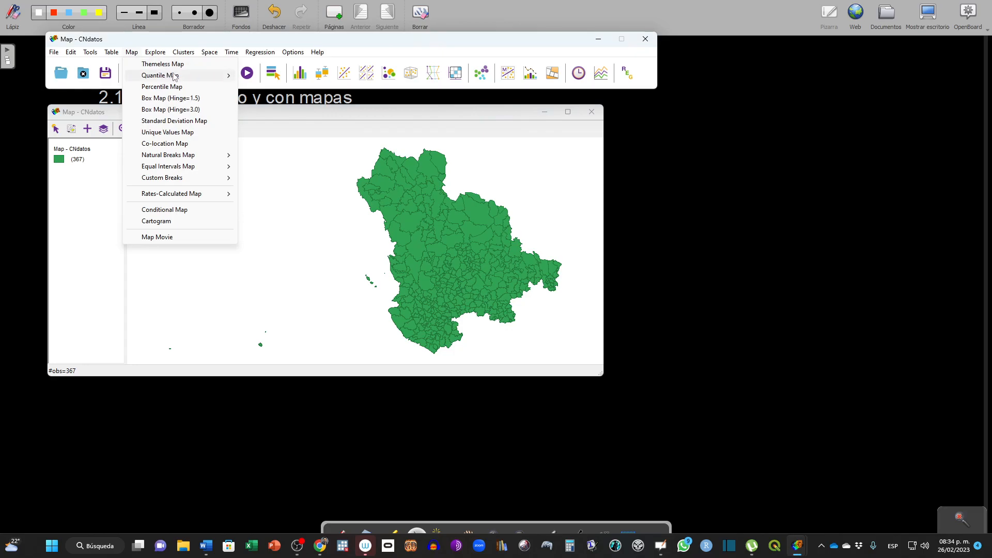
pyautogui.moveTo(188, 77)
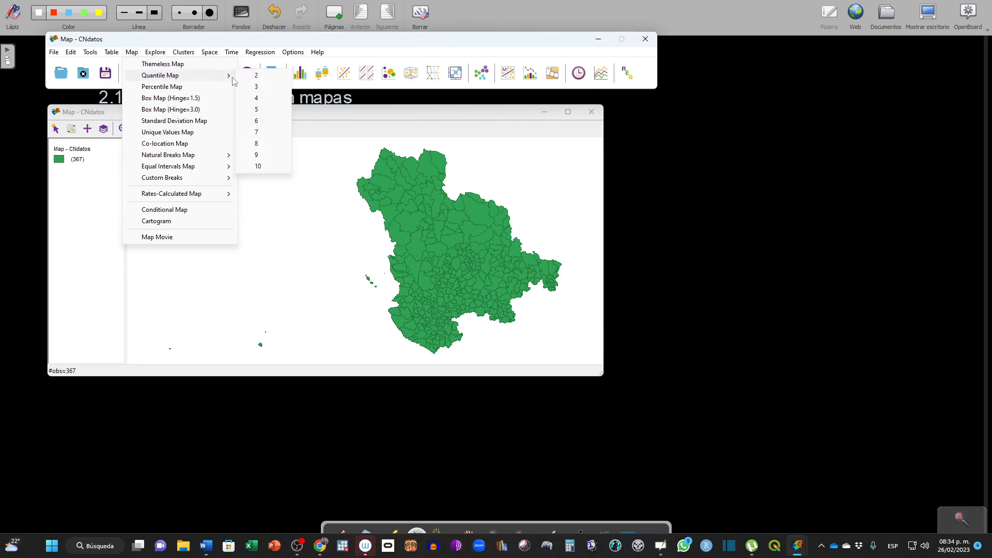
pyautogui.click(264, 103)
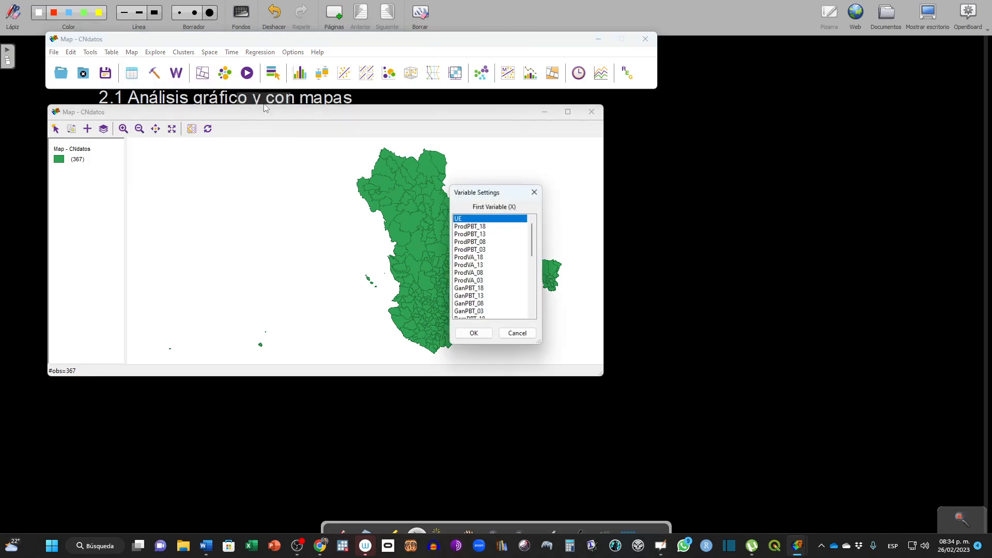
pyautogui.click(474, 334)
pyautogui.moveTo(384, 277); pyautogui.dragTo(644, 432)
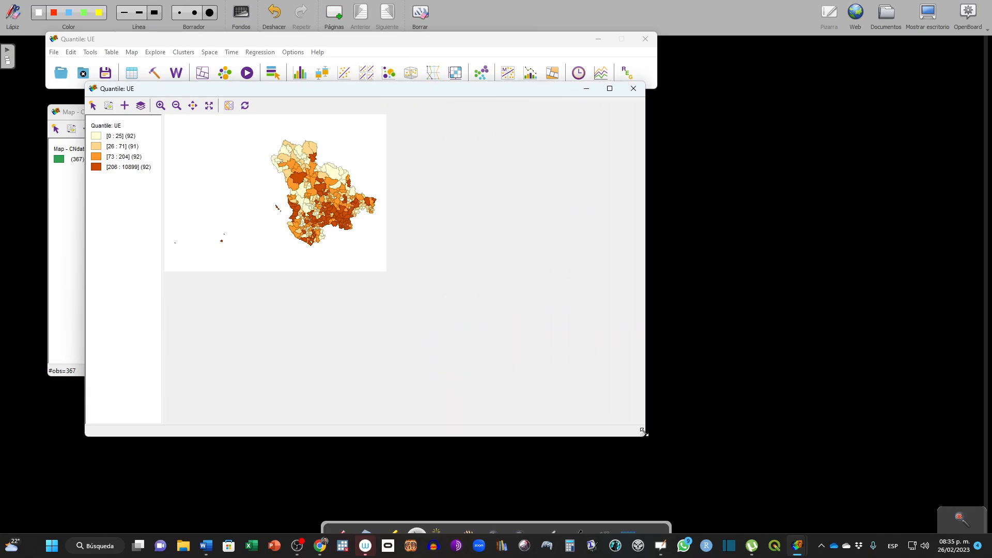
pyautogui.moveTo(343, 91); pyautogui.dragTo(393, 112)
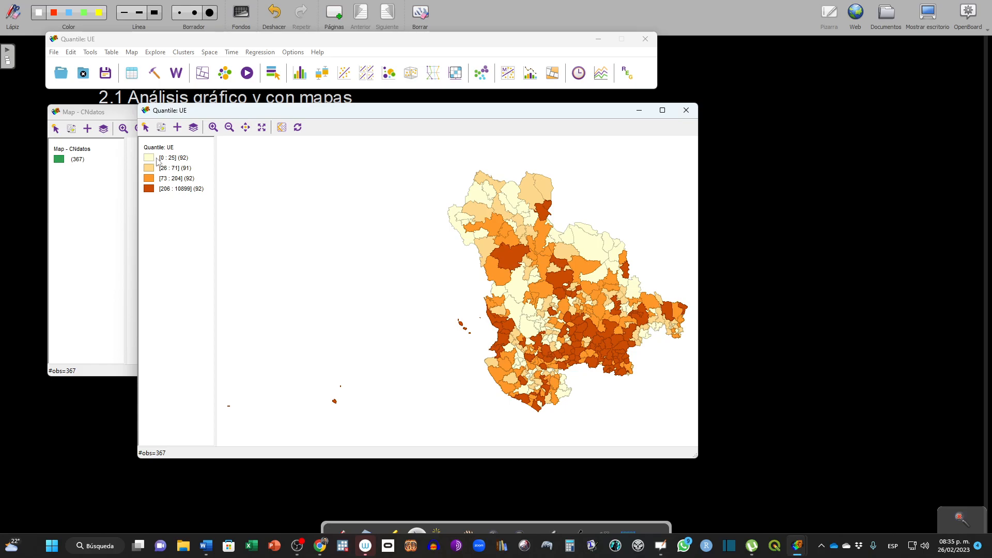
# - Highlight the municipalities of the [0 : 25], [73 : 204] and [206 : 10899] classes in turn, clear the selection and close the quantile map
pyautogui.click(468, 236)
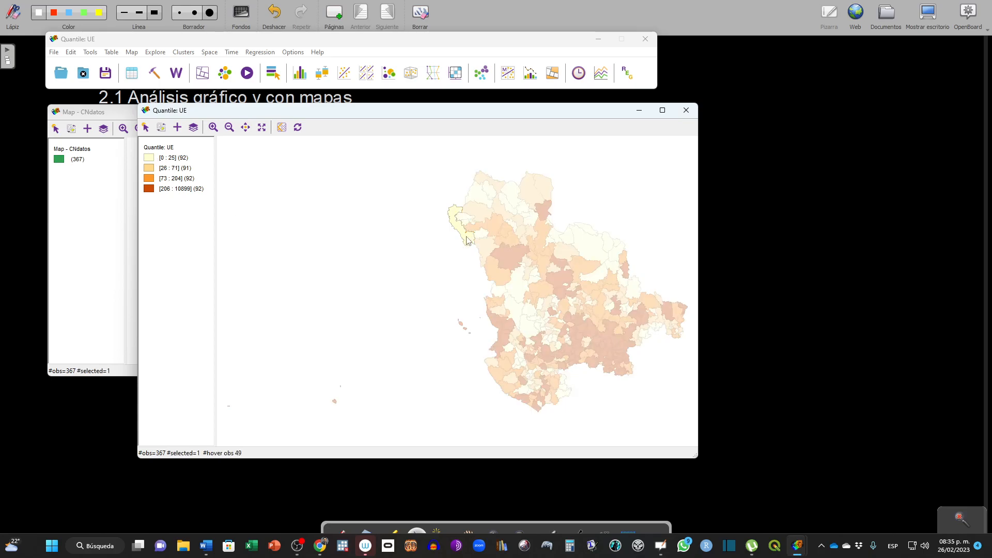
pyautogui.click(382, 267)
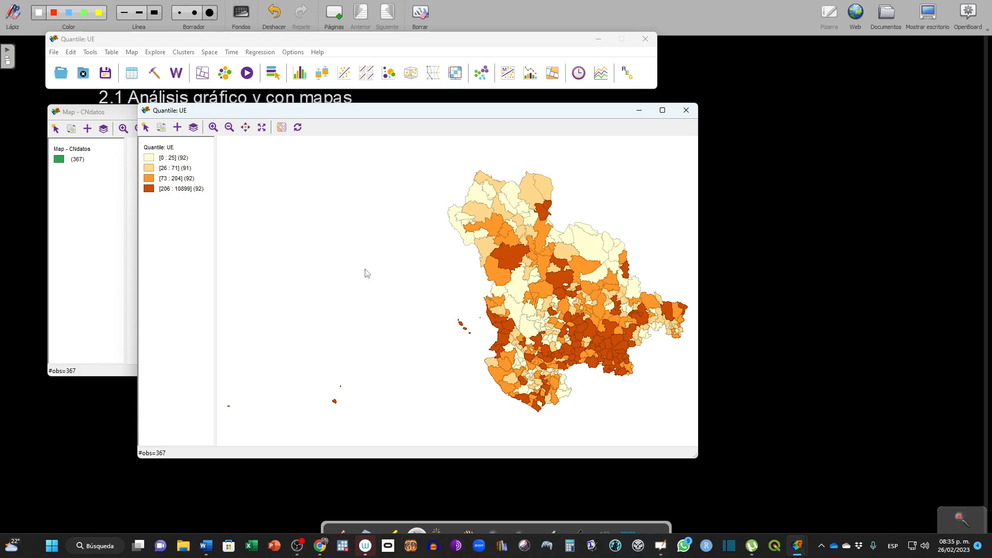
pyautogui.click(150, 158)
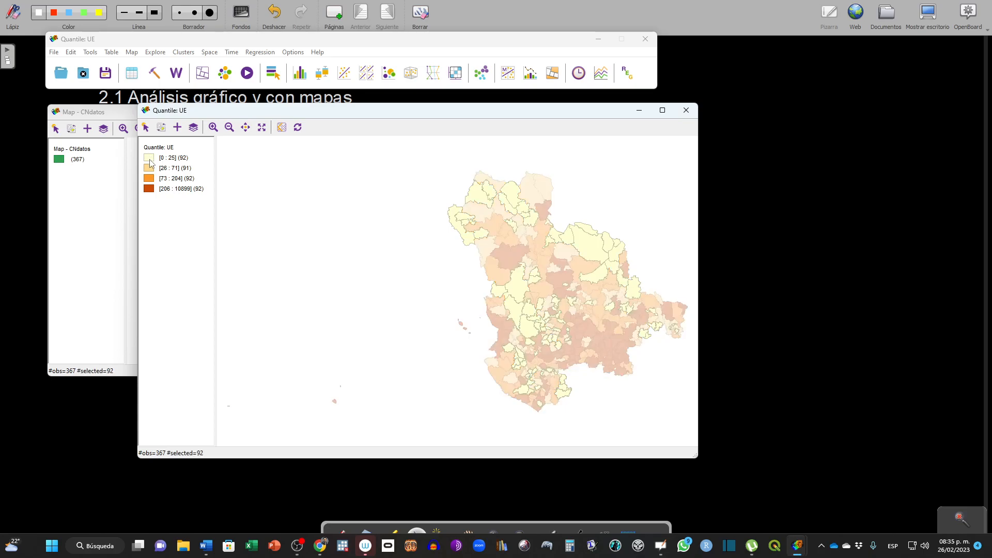
pyautogui.click(150, 178)
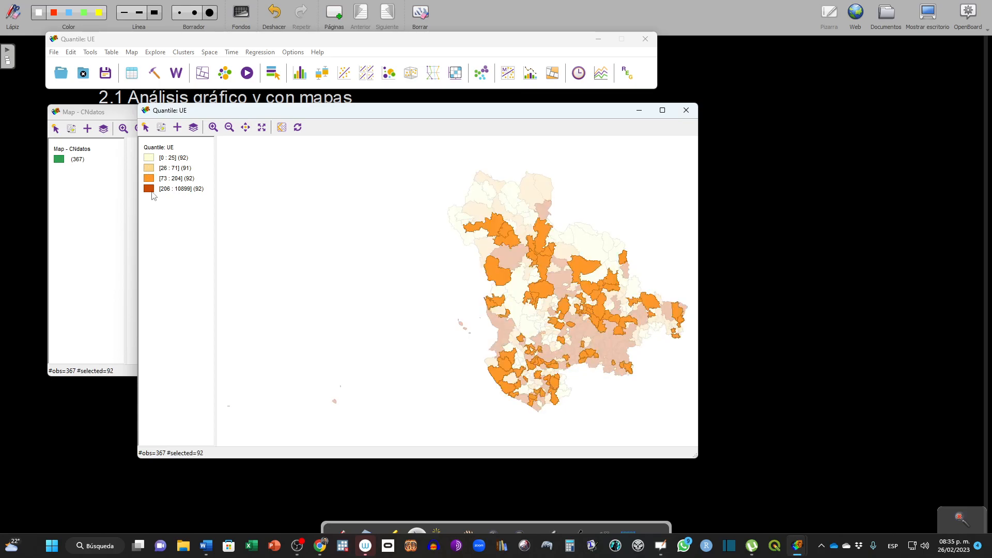
pyautogui.click(148, 189)
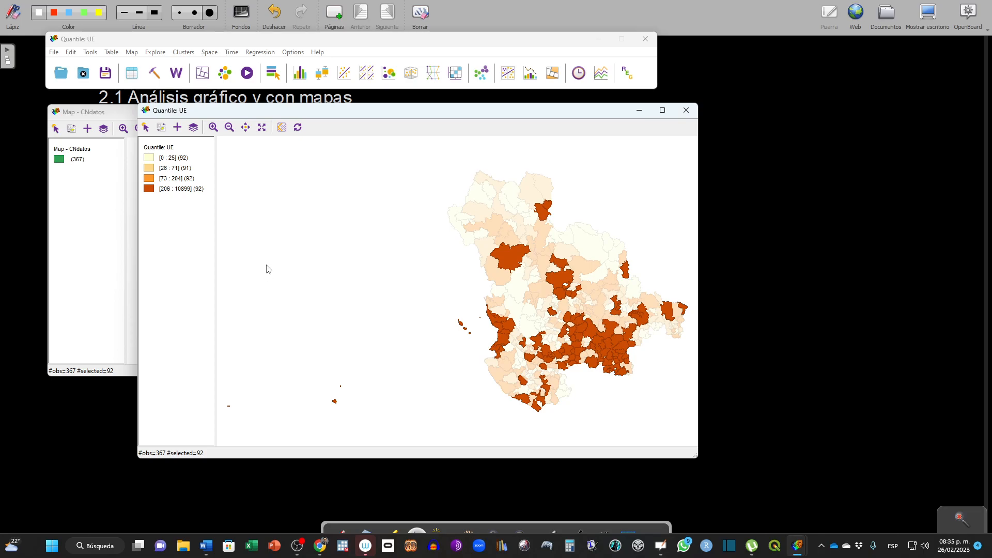
pyautogui.click(267, 234)
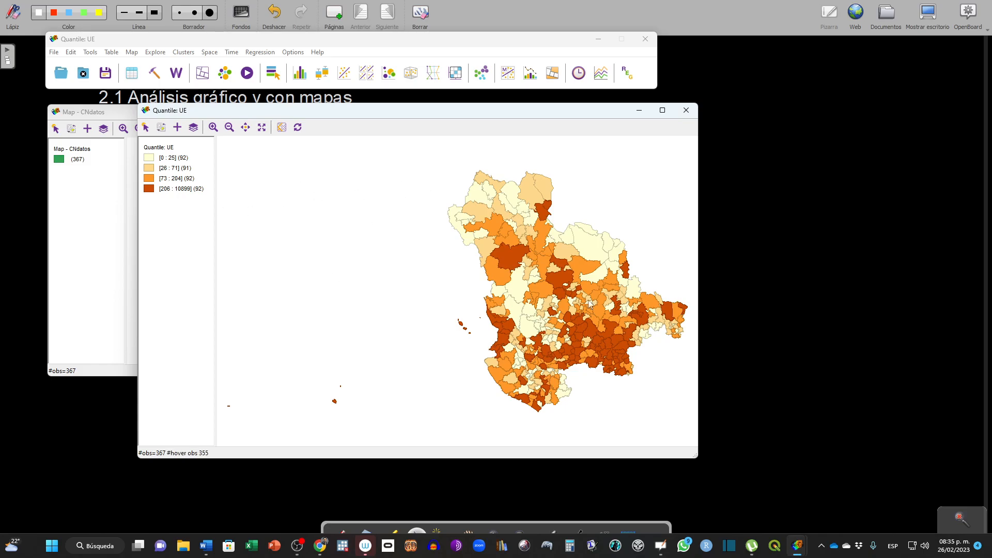
pyautogui.moveTo(380, 110); pyautogui.dragTo(467, 86)
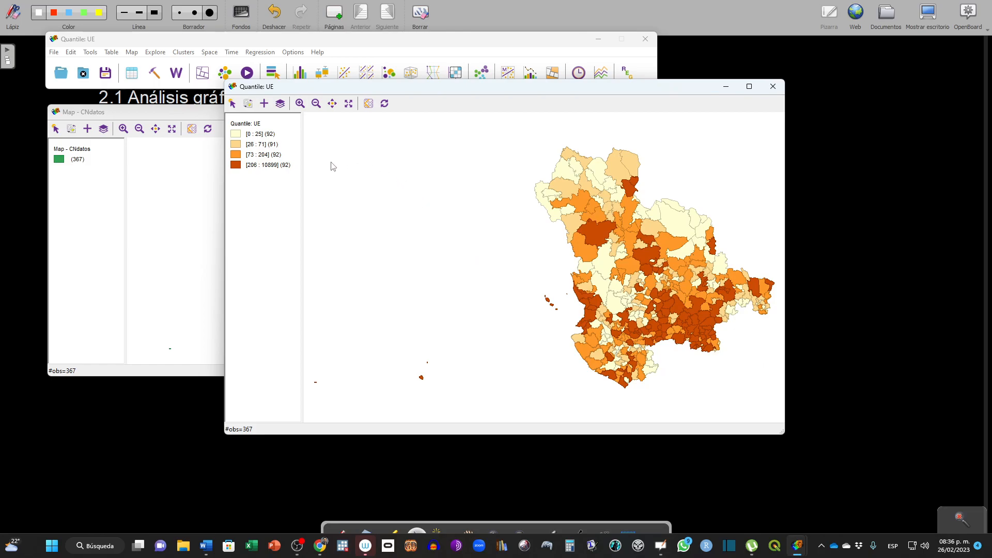
pyautogui.click(774, 88)
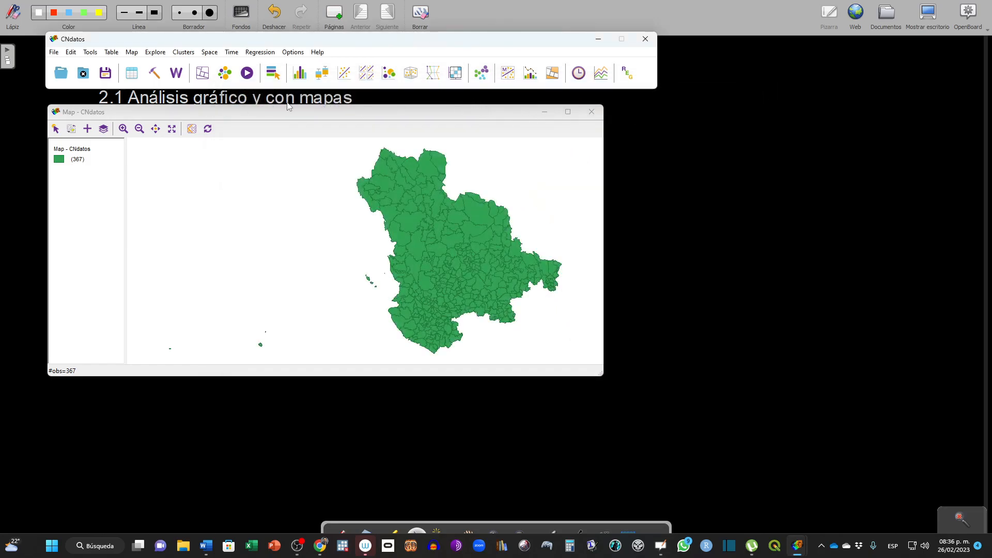
# - Create a cartogram with UE as circle size and ProdPBT_18 as circle color, and enlarge its window beside the map
pyautogui.click(224, 79)
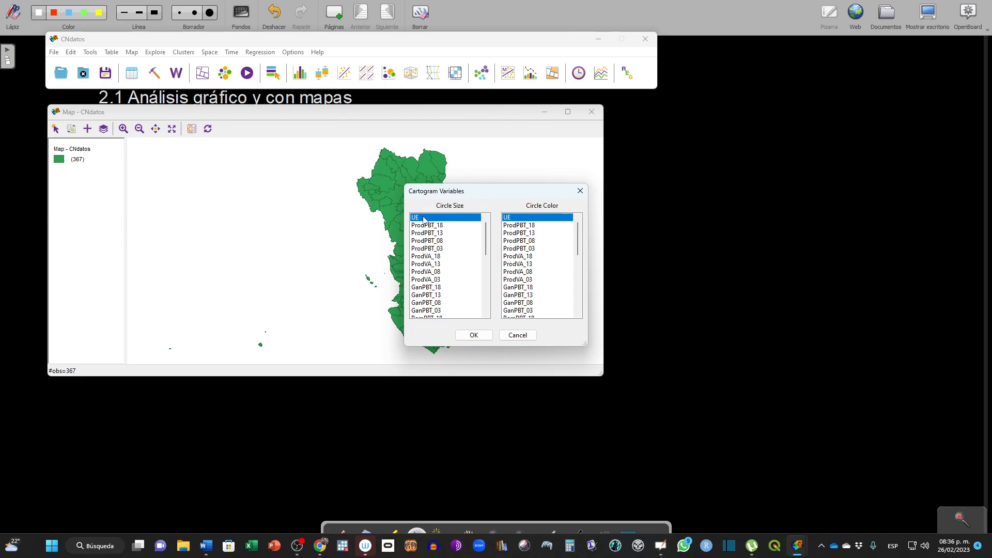
pyautogui.click(513, 225)
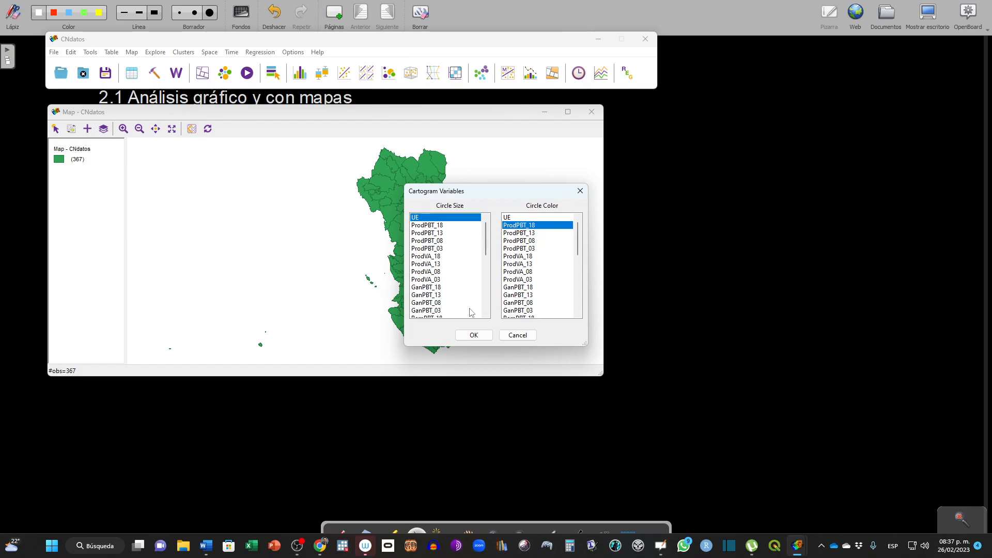
pyautogui.click(473, 336)
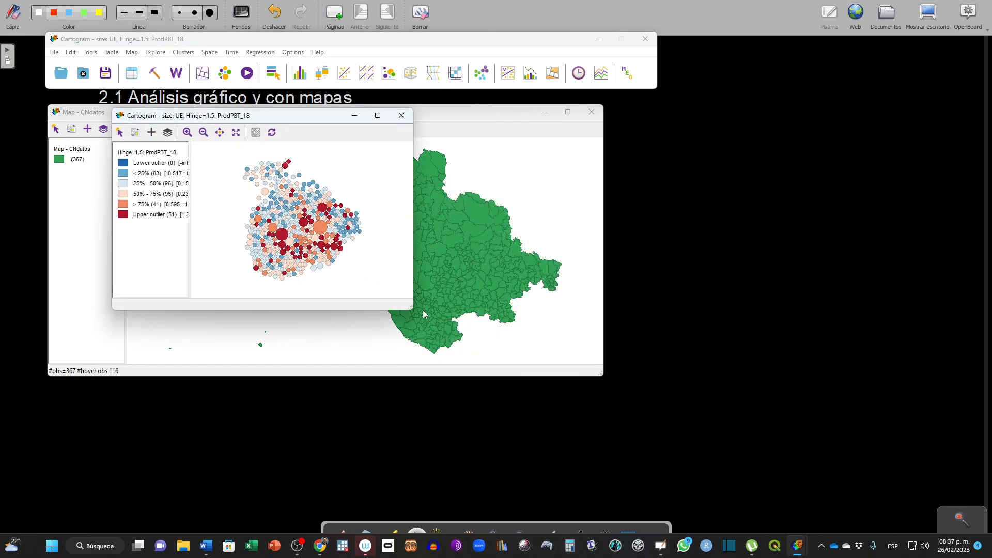
pyautogui.moveTo(408, 305); pyautogui.dragTo(560, 439)
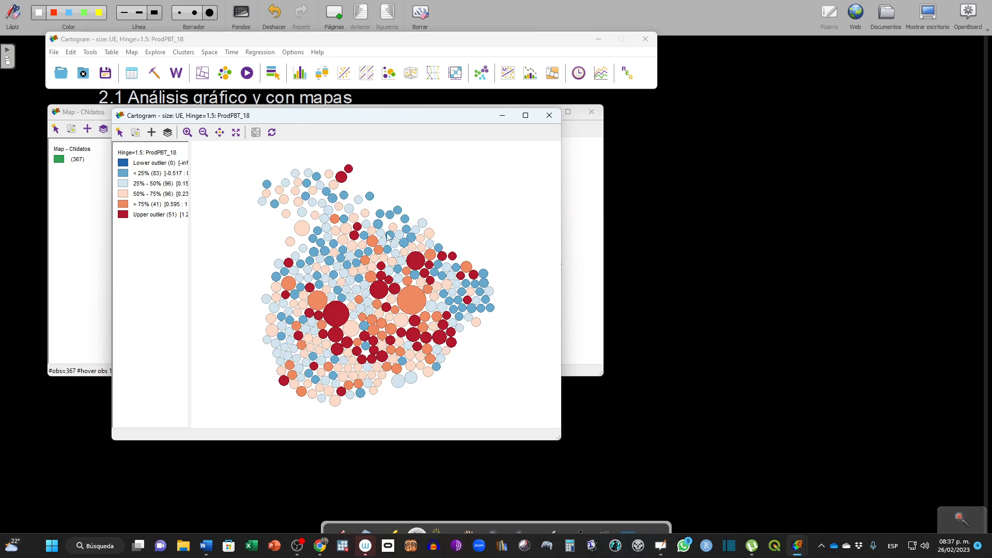
pyautogui.moveTo(253, 115); pyautogui.dragTo(381, 135)
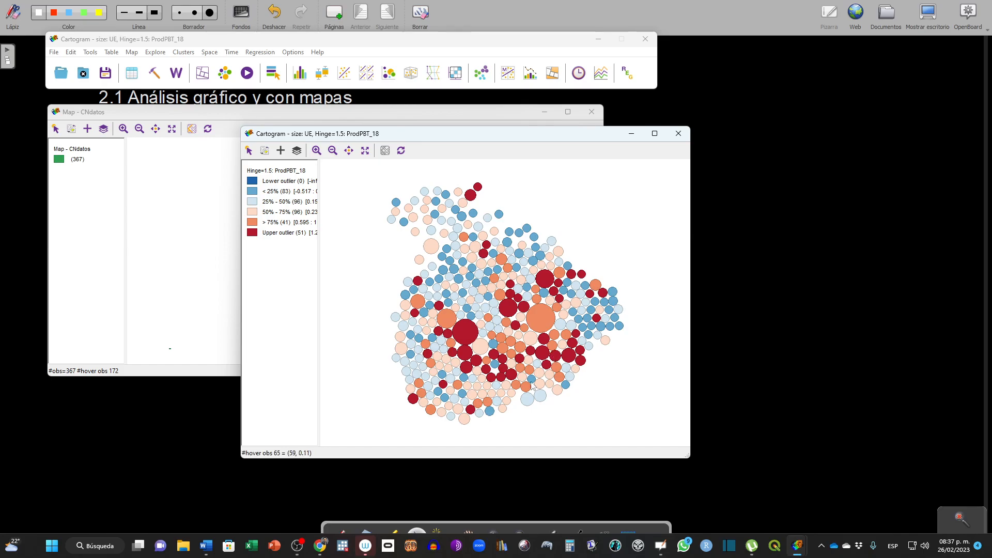
pyautogui.moveTo(489, 138); pyautogui.dragTo(534, 67)
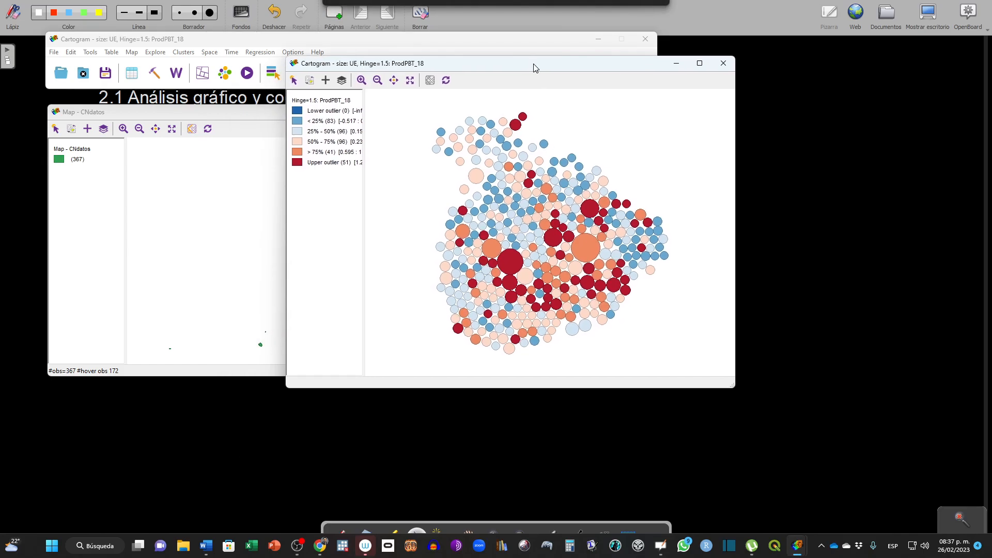
# - Select the largest dark red circle in the cartogram and locate its row in the attribute table to read the municipality, UE and ProdPBT_18
pyautogui.click(512, 261)
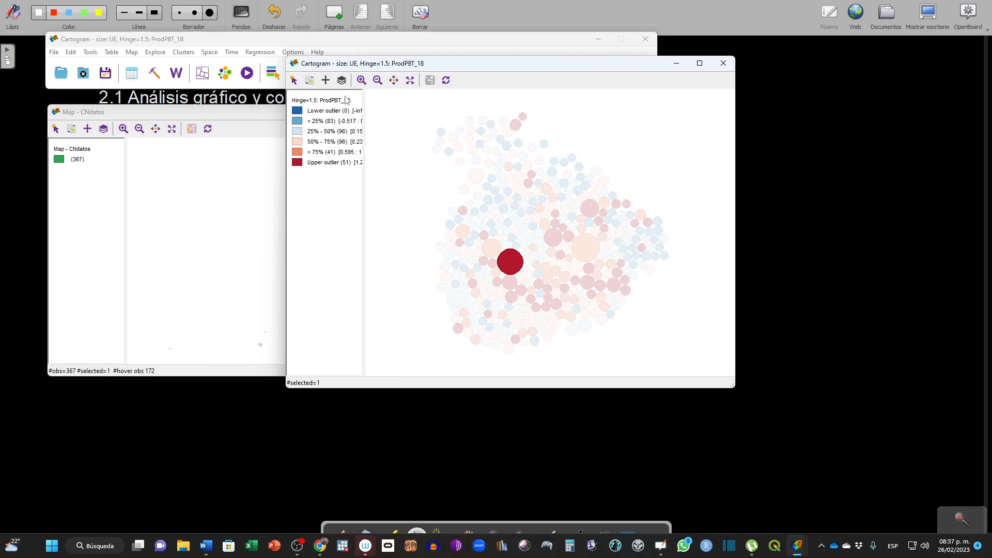
pyautogui.click(131, 77)
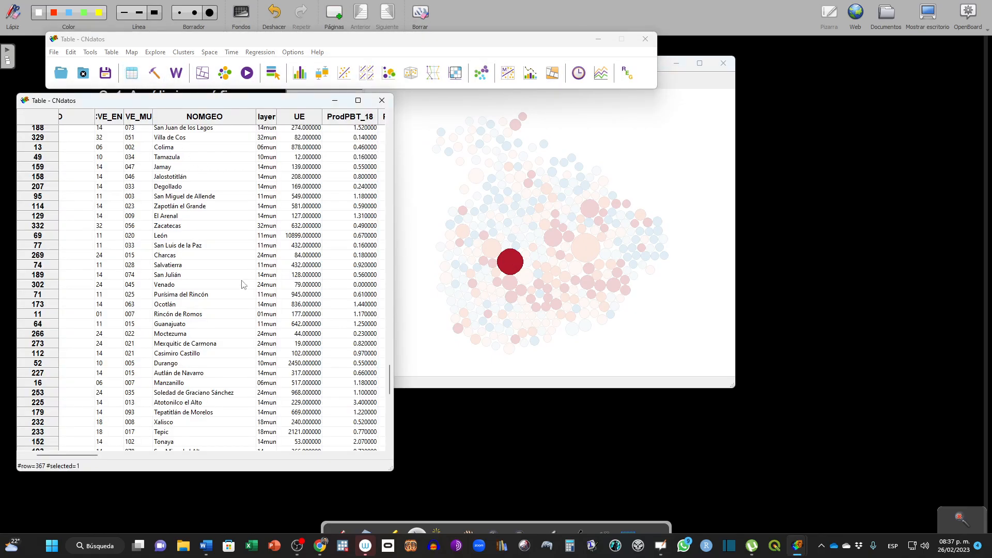
pyautogui.moveTo(392, 387); pyautogui.dragTo(418, 409)
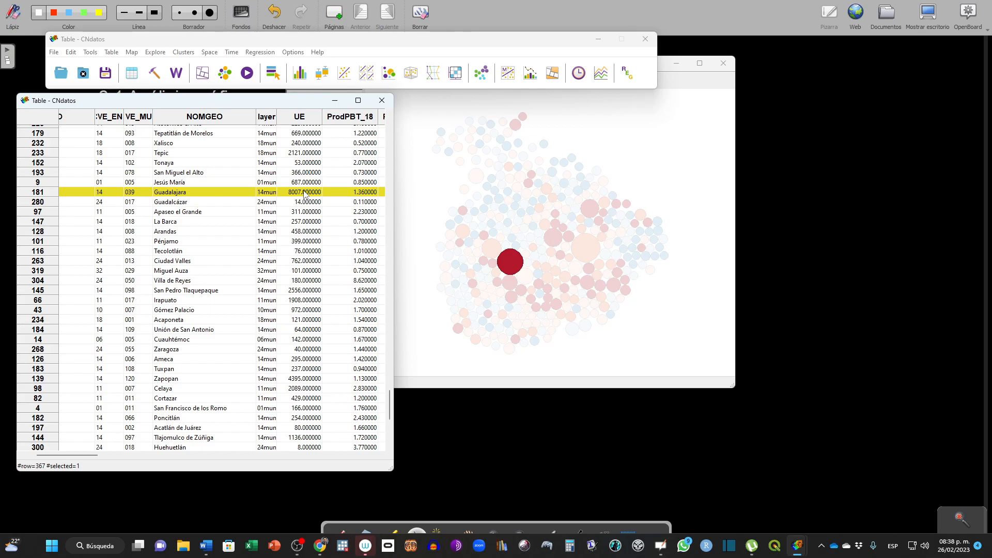
pyautogui.moveTo(391, 411); pyautogui.dragTo(391, 399)
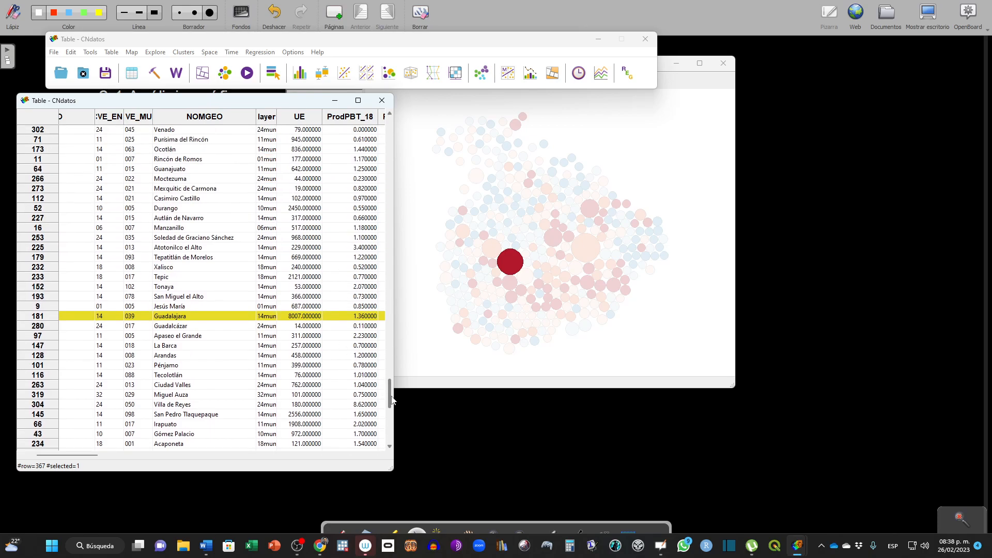
pyautogui.click(334, 100)
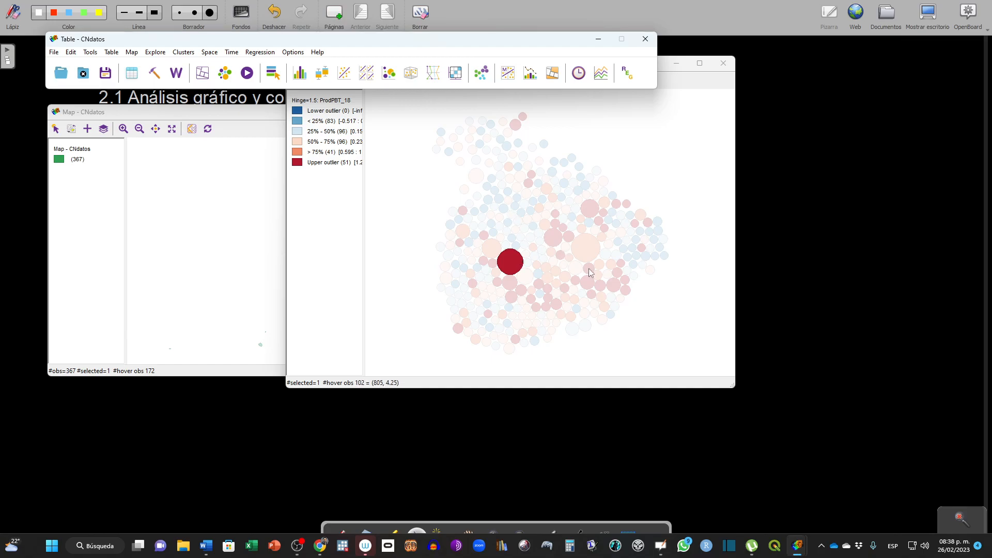
# - Select the largest orange circle in the cartogram and find its highlighted row in the attribute table
pyautogui.click(617, 288)
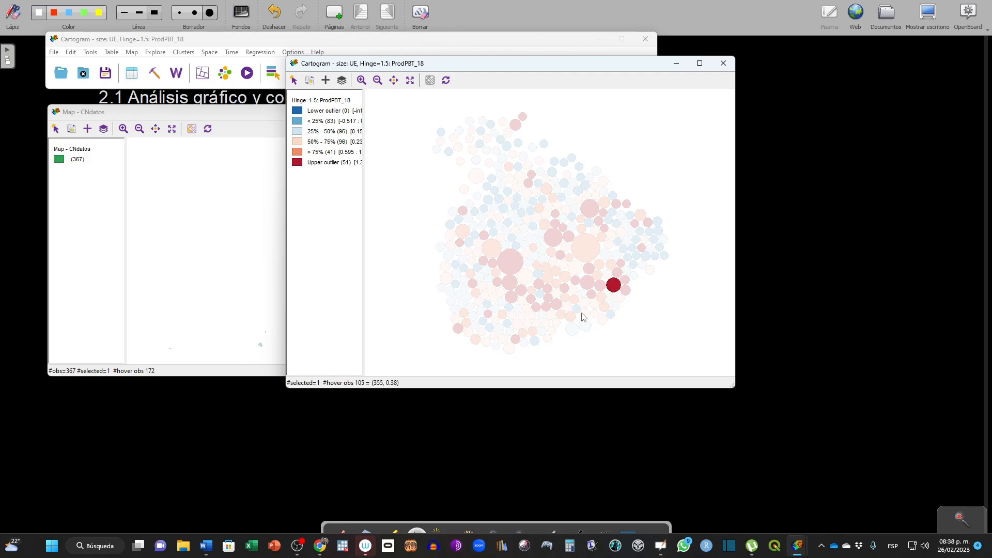
pyautogui.click(585, 252)
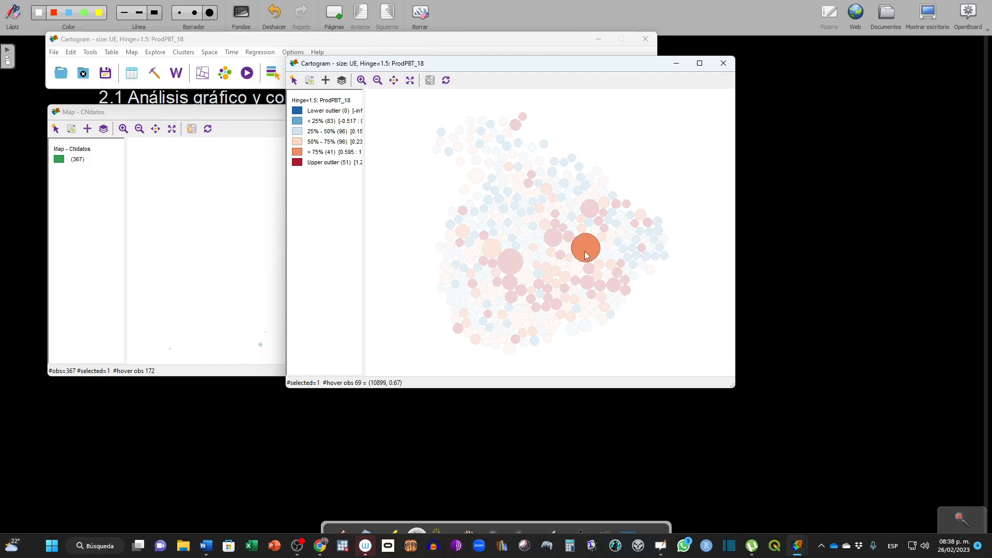
pyautogui.click(132, 73)
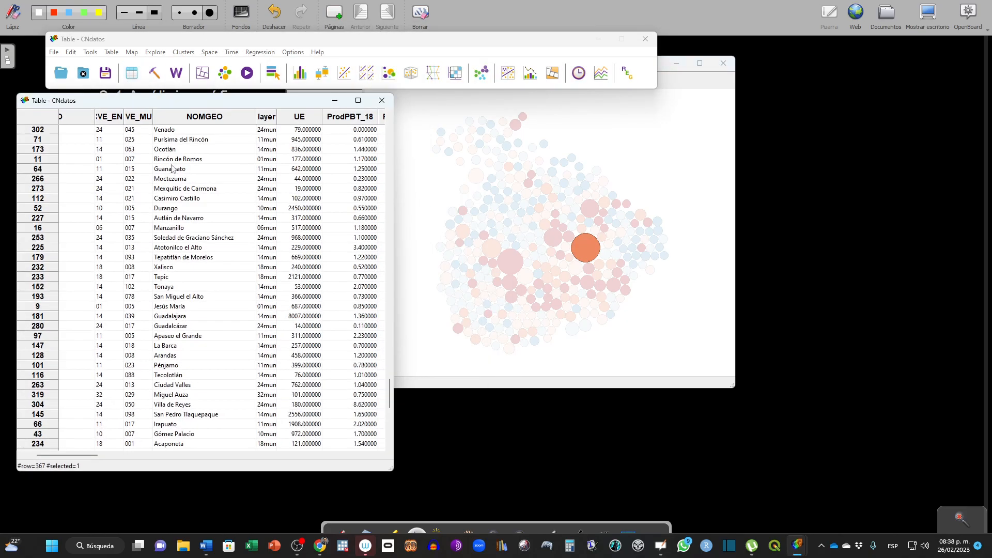
pyautogui.scroll(-1, 310, 290)
pyautogui.moveTo(389, 406); pyautogui.dragTo(385, 381)
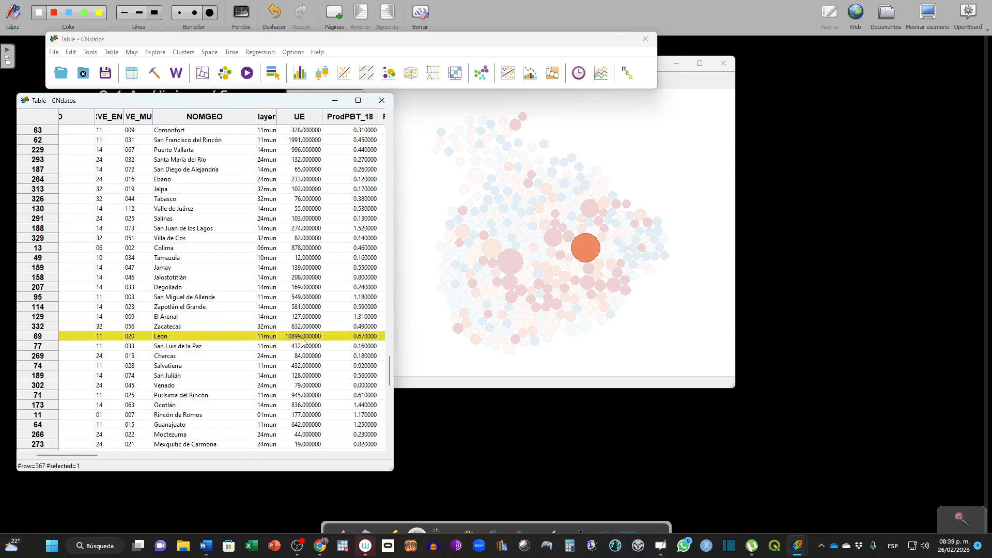
# - Move the attribute table clear of the cartogram and widen the cartogram legend to show the full class ranges
pyautogui.moveTo(184, 106); pyautogui.dragTo(189, 235)
pyautogui.moveTo(365, 185); pyautogui.dragTo(432, 196)
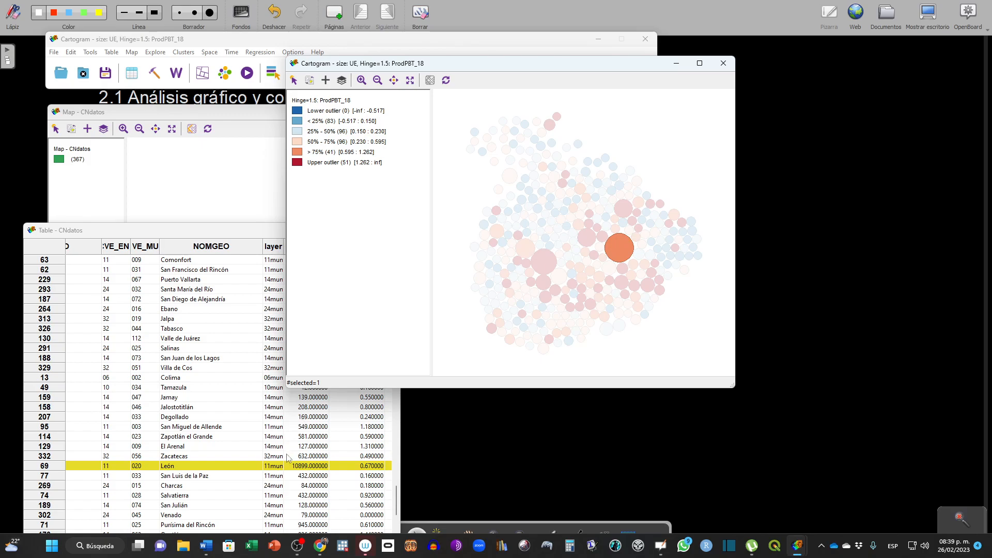
# - Select two medium-sized upper outlier circles below the largest orange circle in turn and locate their municipalities in the attribute table
pyautogui.click(646, 291)
pyautogui.moveTo(215, 233); pyautogui.dragTo(244, 91)
pyautogui.scroll(-15, 234, 290)
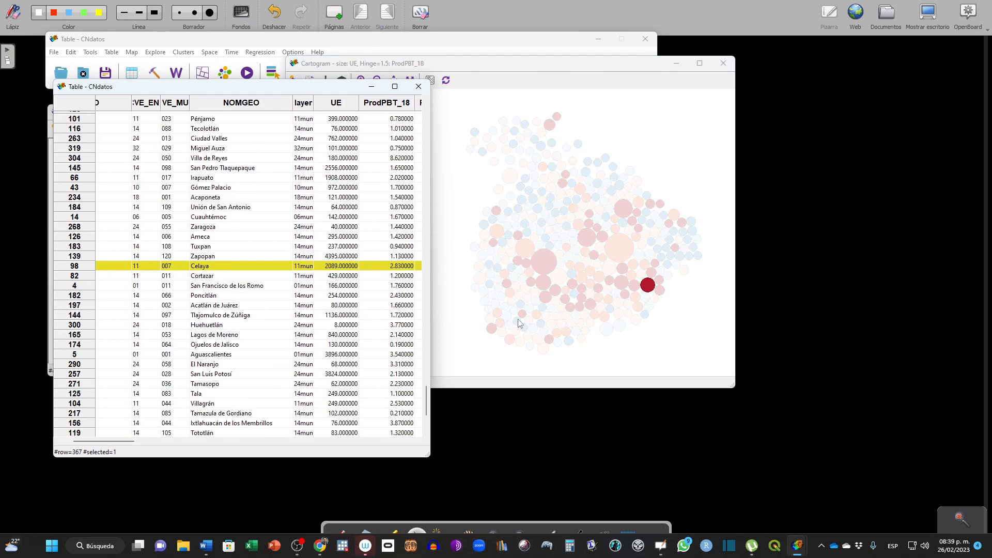
pyautogui.click(623, 286)
pyautogui.click(621, 282)
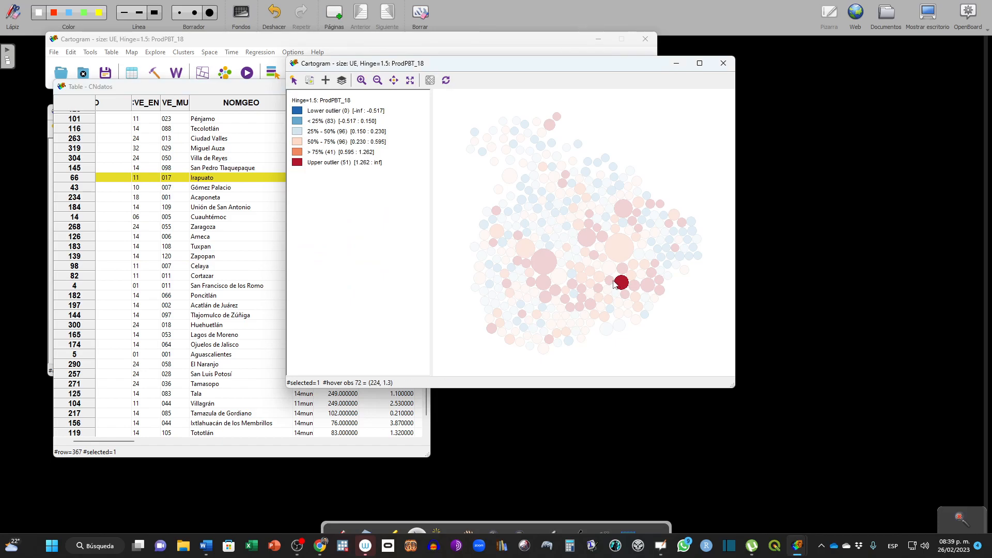
# - Select several upper outlier circles near the cartogram's lower right edge in turn, ending on the circle for Irapuato, to check their table rows
pyautogui.click(660, 290)
pyautogui.click(659, 280)
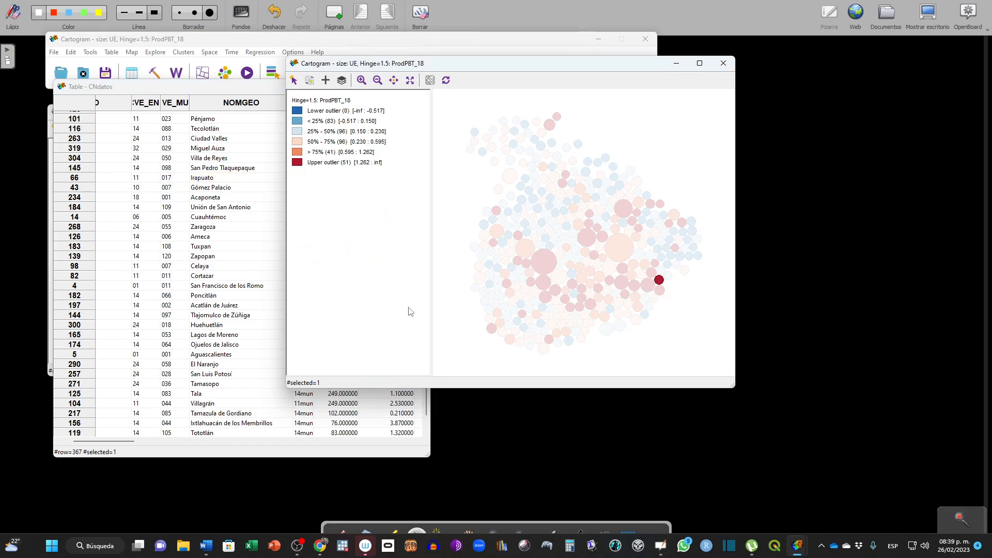
pyautogui.click(651, 272)
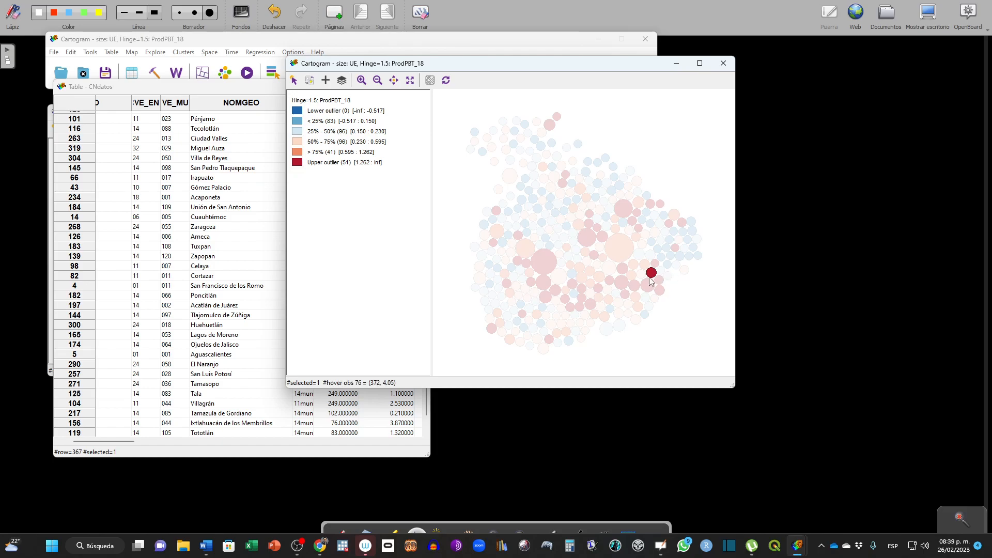
pyautogui.click(634, 285)
pyautogui.click(624, 294)
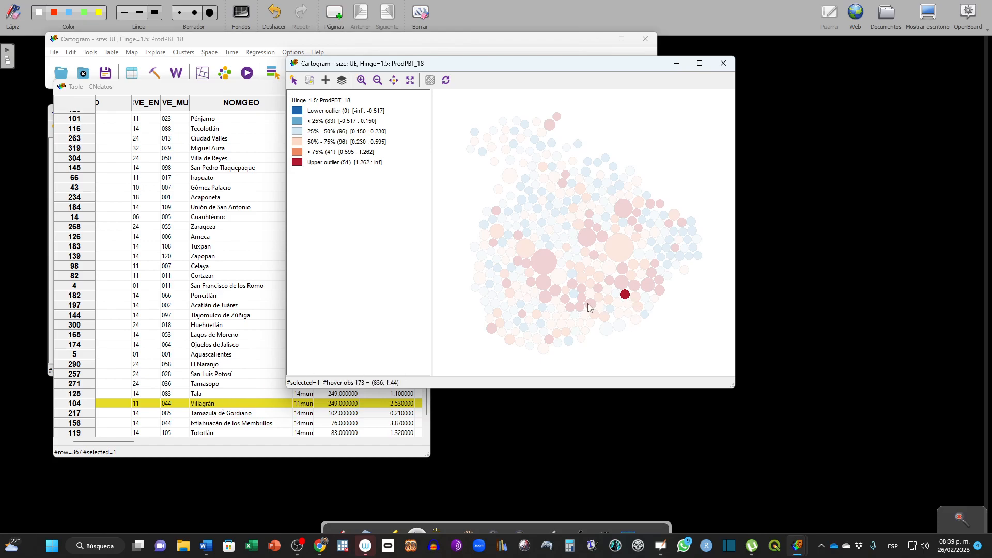
pyautogui.click(623, 285)
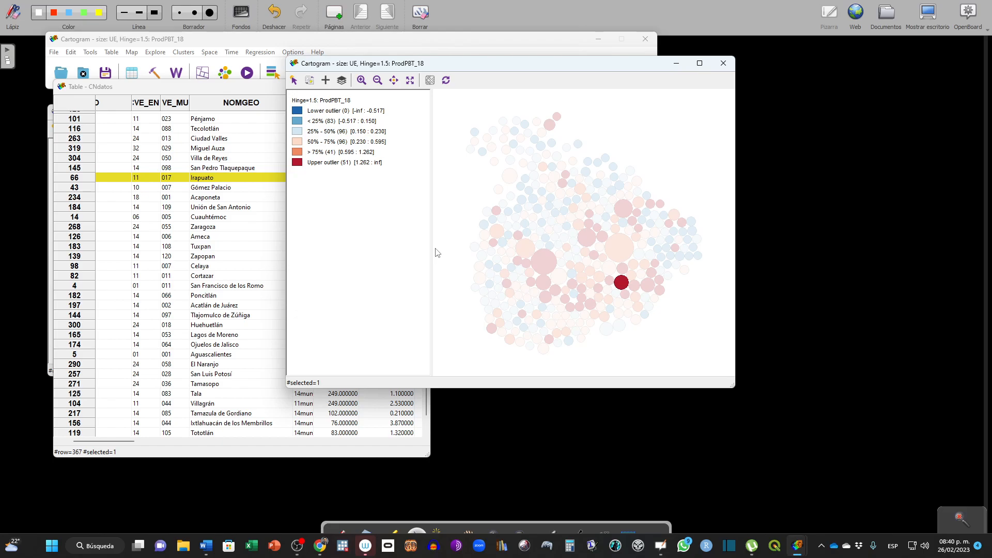
# - Close the cartogram and the attribute table, and clear the municipality selection on the CNdatos map
pyautogui.click(724, 63)
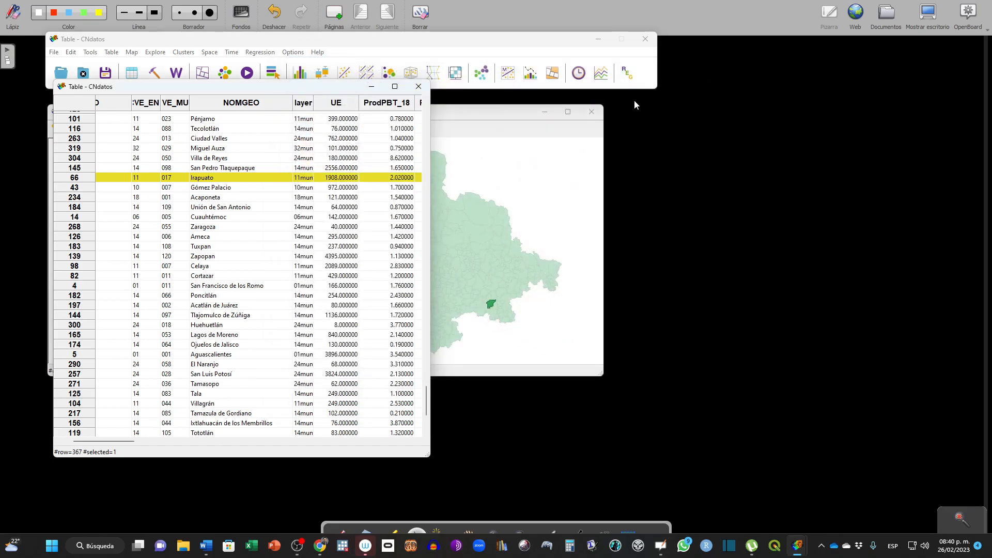
pyautogui.click(418, 88)
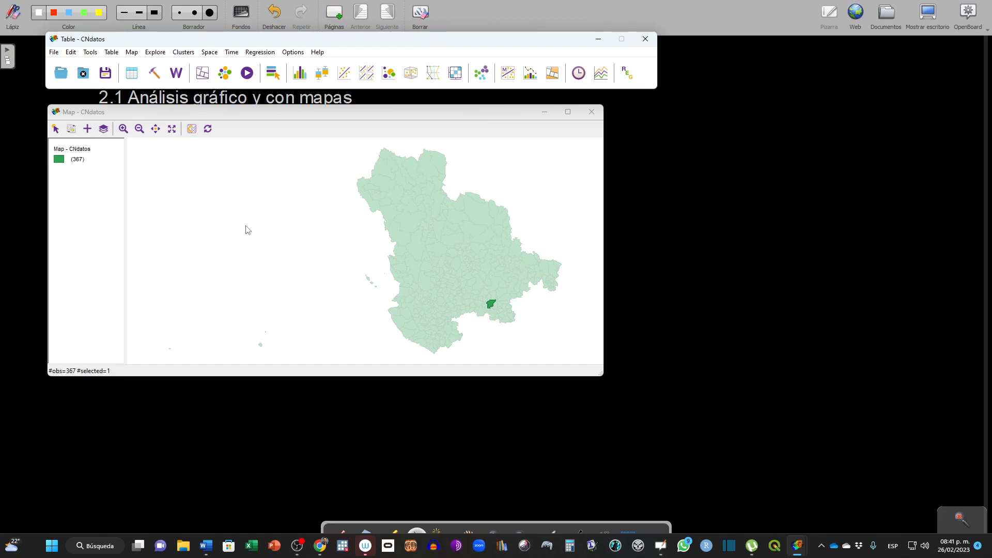
pyautogui.click(220, 214)
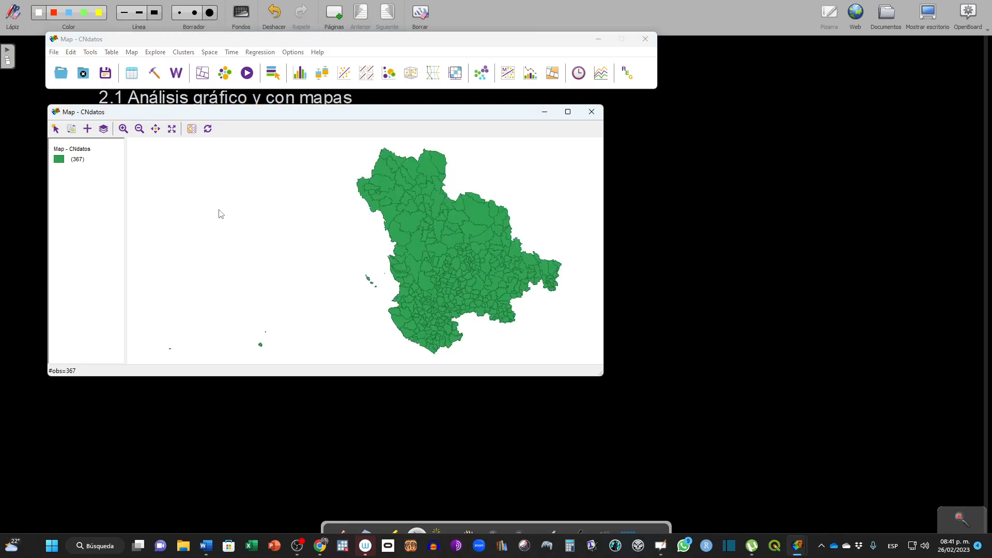